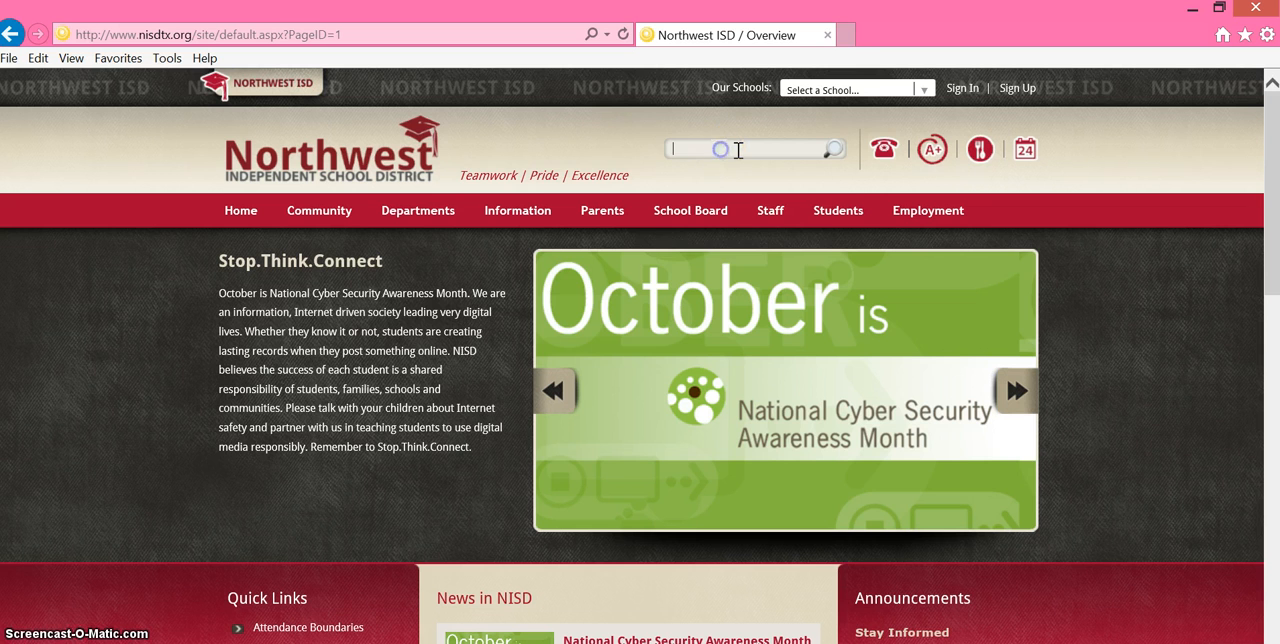
- Search the district website for "email" and open Outlook Web Access from the Student Email Information page
{"action": "key", "text": "Return"}
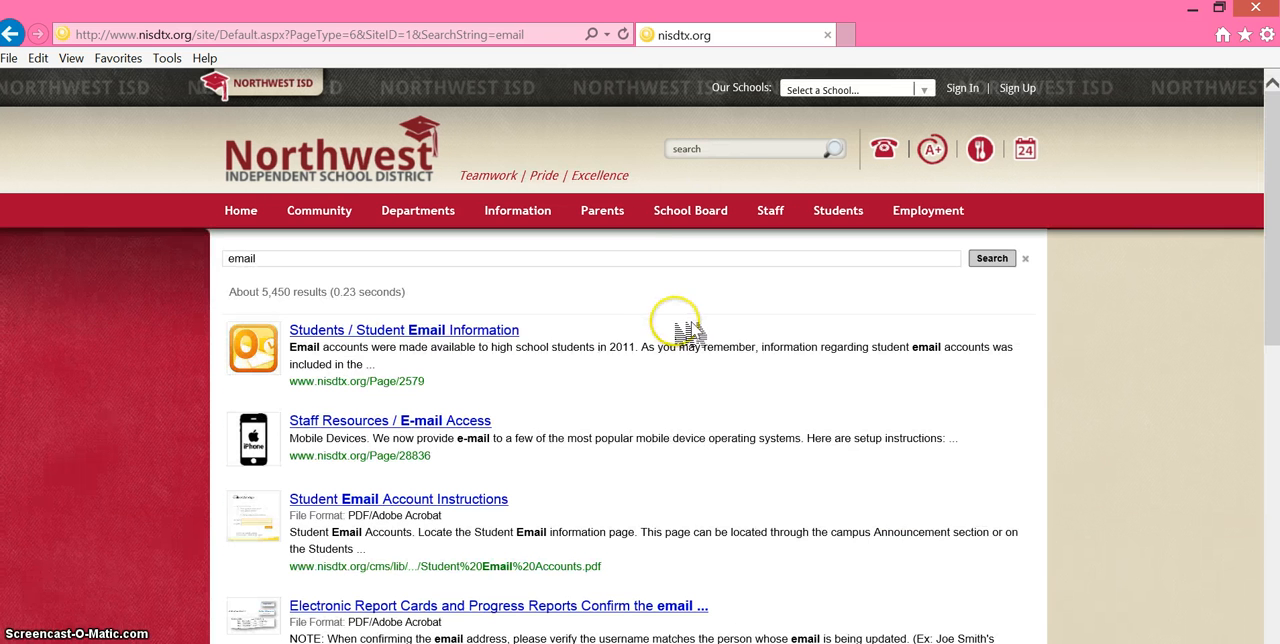
{"action": "left_click", "coordinate": [424, 335]}
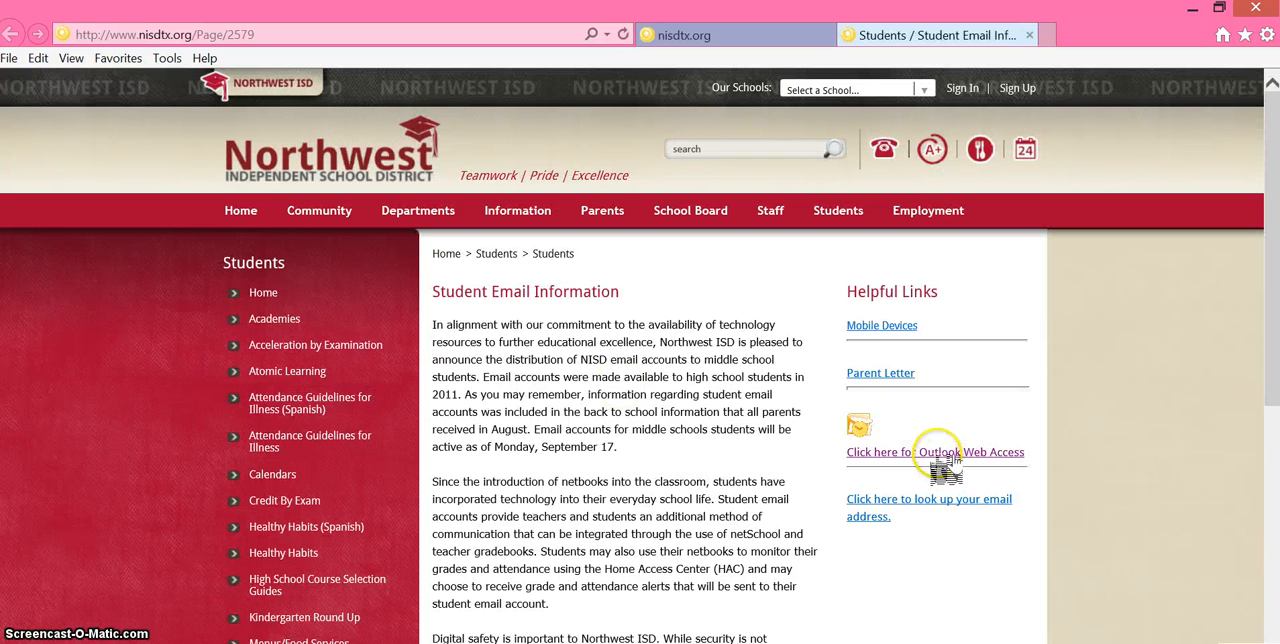
{"action": "left_click", "coordinate": [940, 455]}
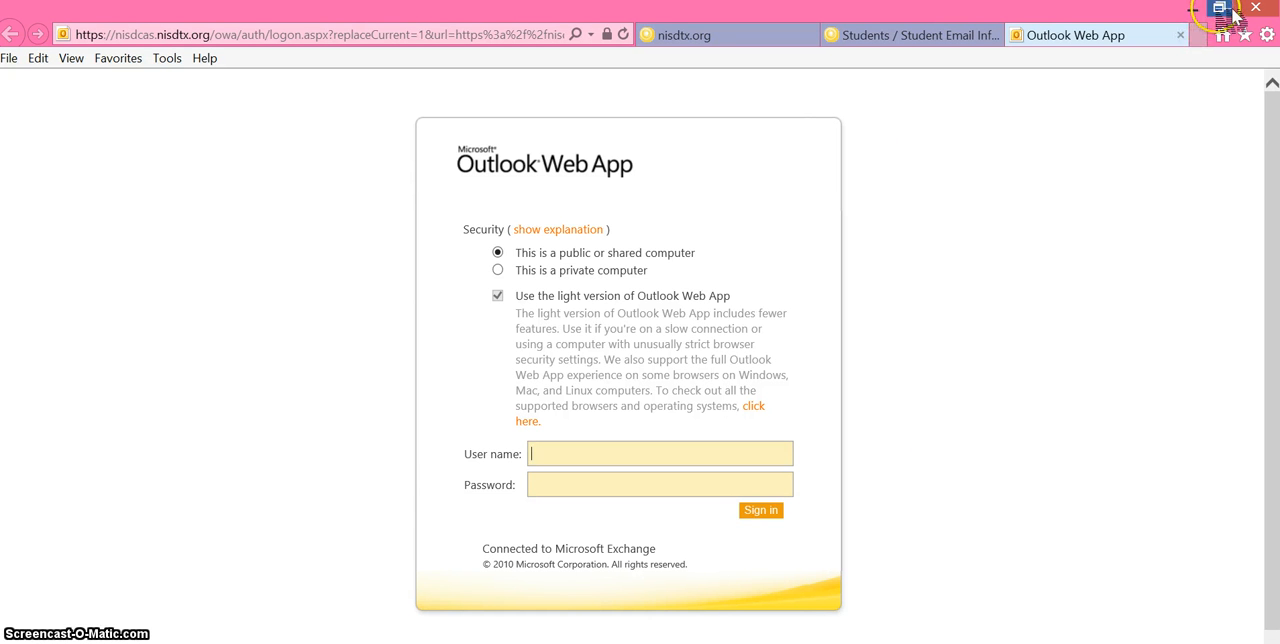
- Shrink the browser window and create a desktop shortcut to the Outlook Web App sign-in page
{"action": "left_click", "coordinate": [1222, 9]}
{"action": "left_click", "coordinate": [1194, 8]}
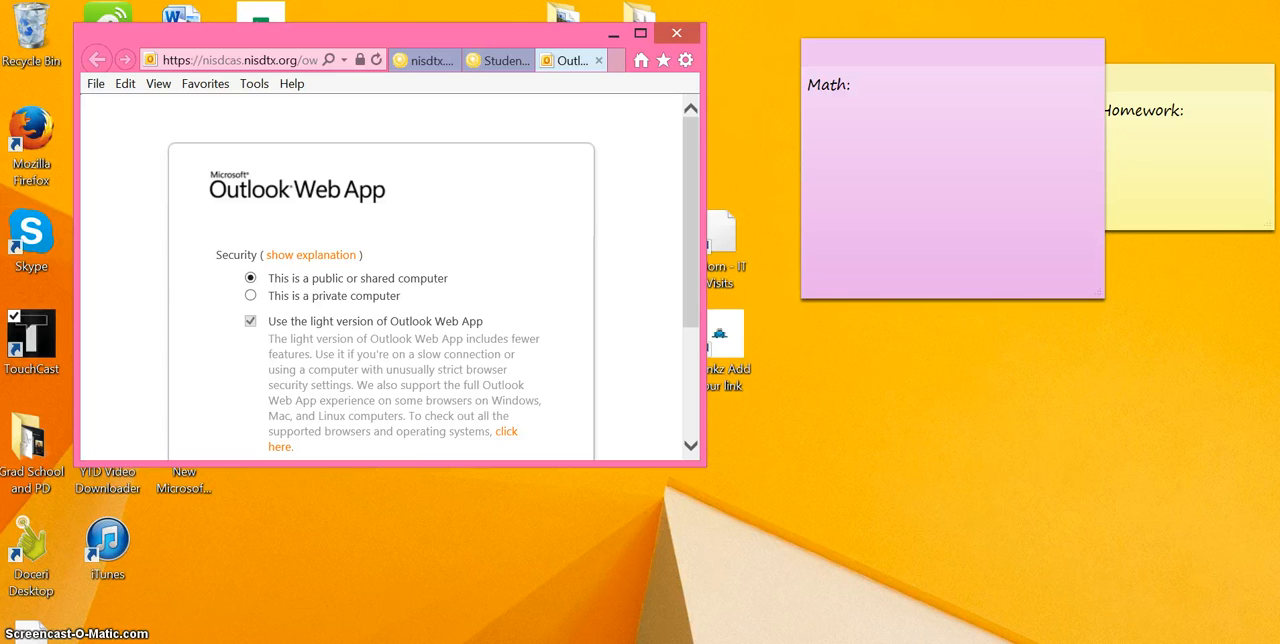
{"action": "left_click", "coordinate": [62, 445]}
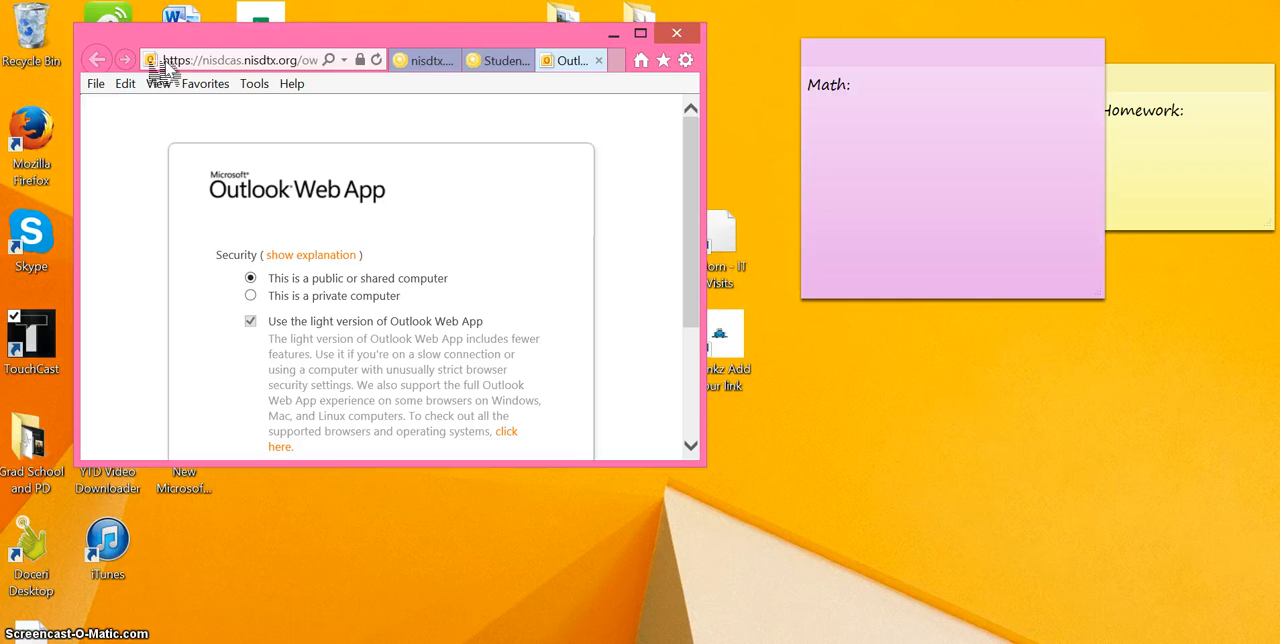
{"action": "left_click_drag", "start_coordinate": [163, 68], "coordinate": [951, 399]}
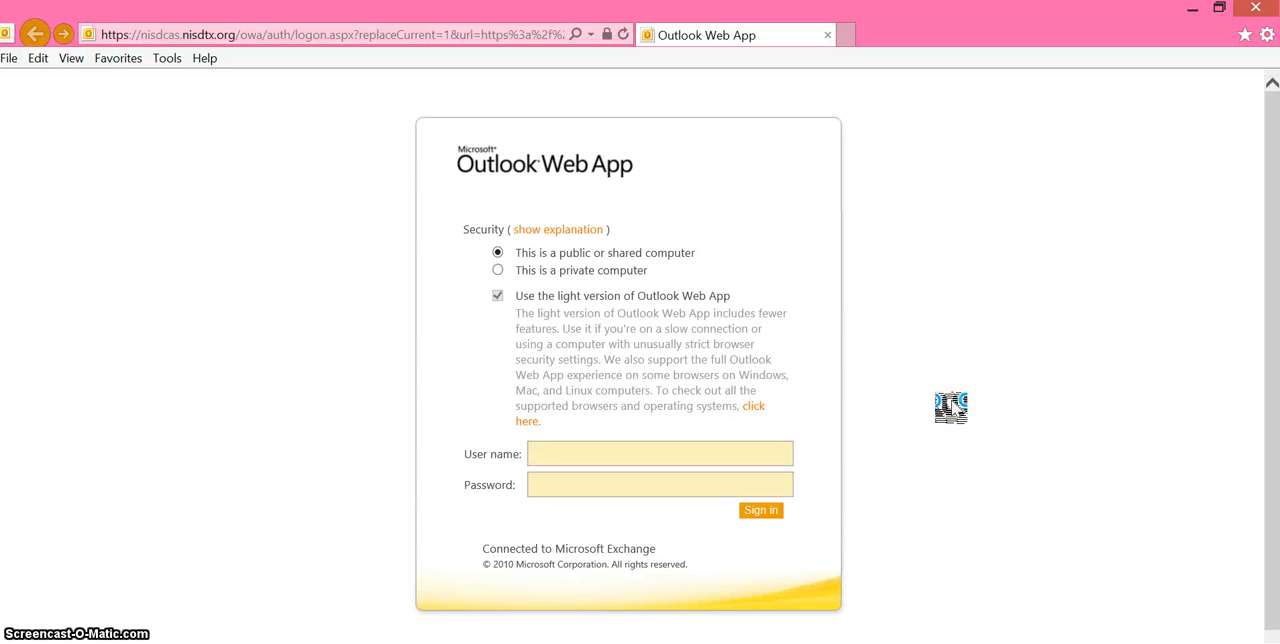
- Close both browser windows with all their tabs and move the Outlook Web App shortcut just below the Math sticky note
{"action": "left_click", "coordinate": [1255, 8]}
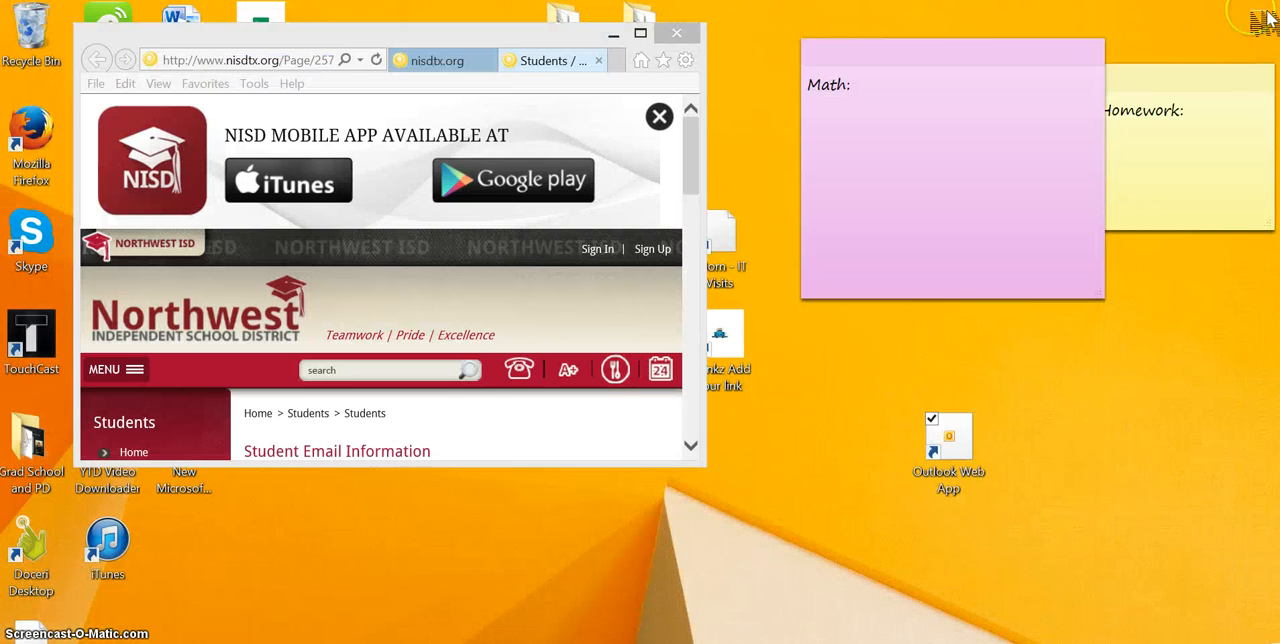
{"action": "left_click", "coordinate": [676, 33]}
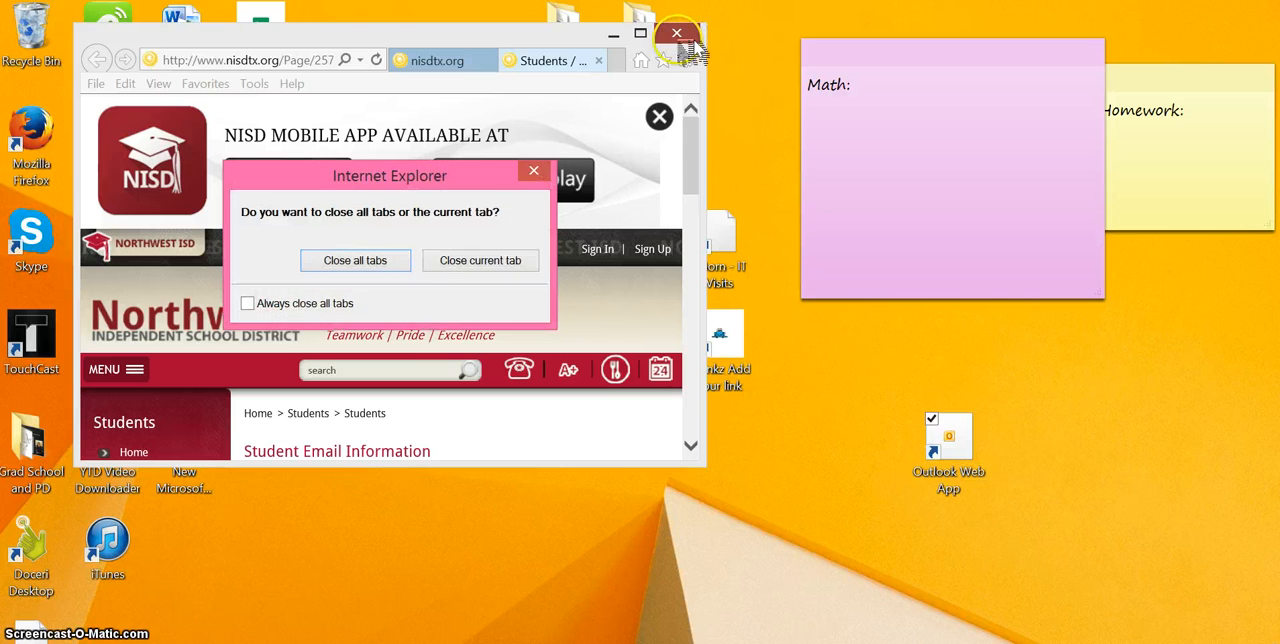
{"action": "left_click", "coordinate": [378, 262]}
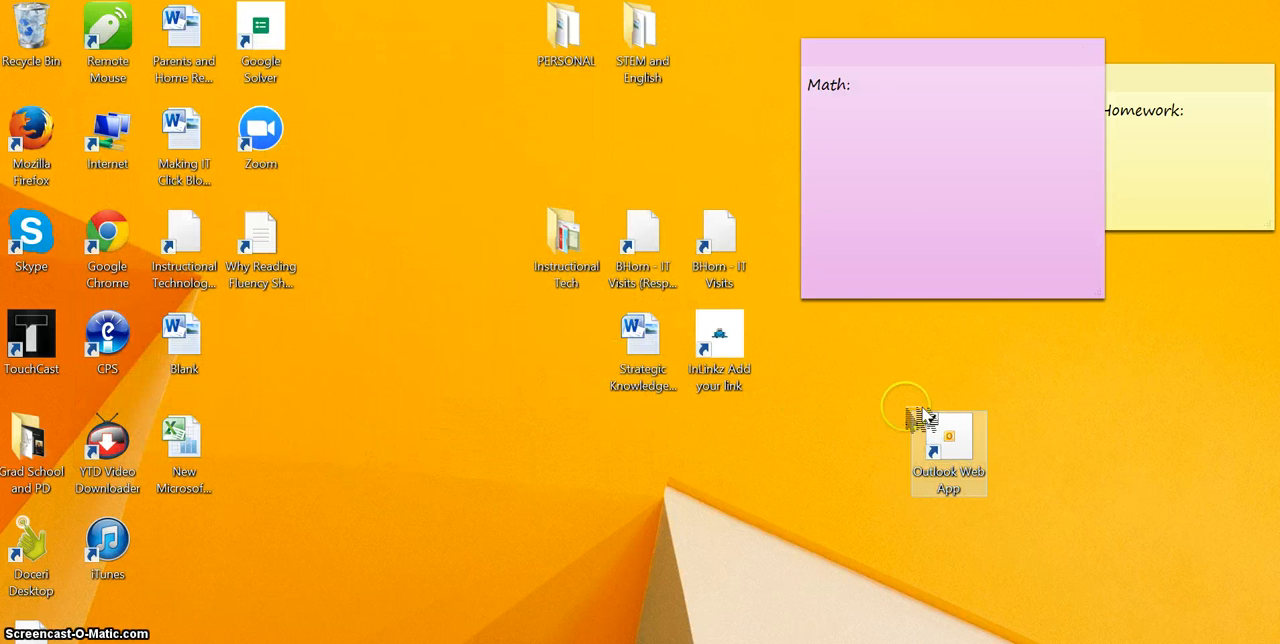
{"action": "left_click_drag", "start_coordinate": [928, 418], "coordinate": [896, 346]}
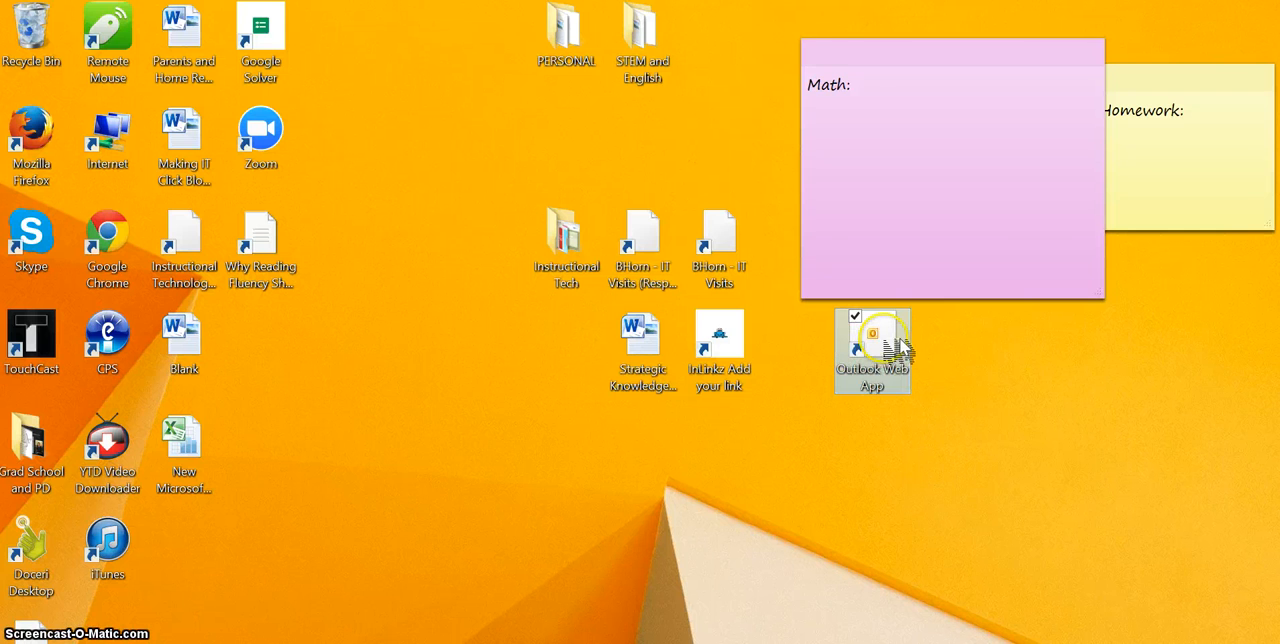
- Launch Outlook Web App from the desktop shortcut and sign in with the account user name and password
{"action": "double_click", "coordinate": [898, 345]}
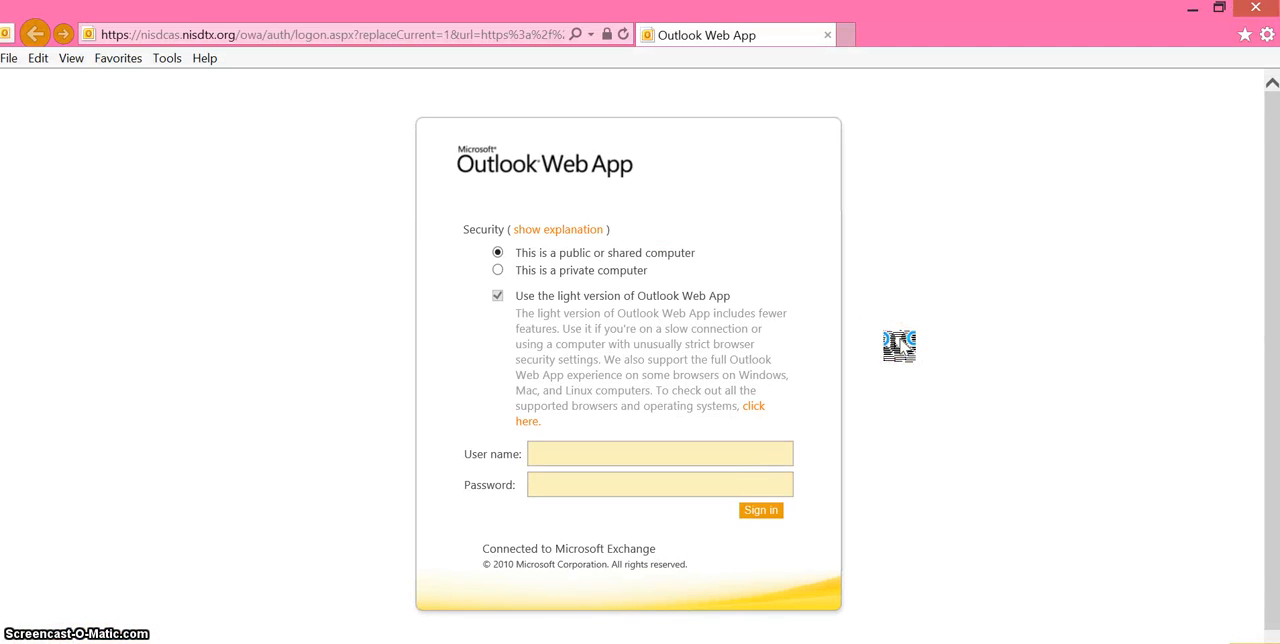
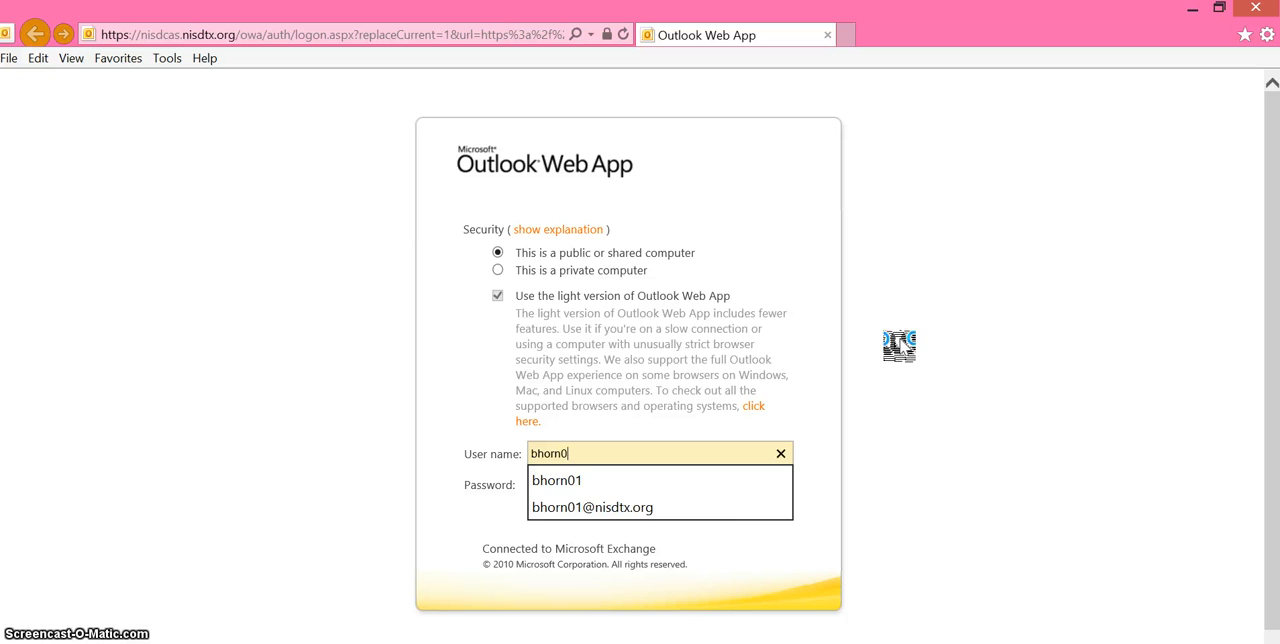
{"action": "key", "text": "Tab"}
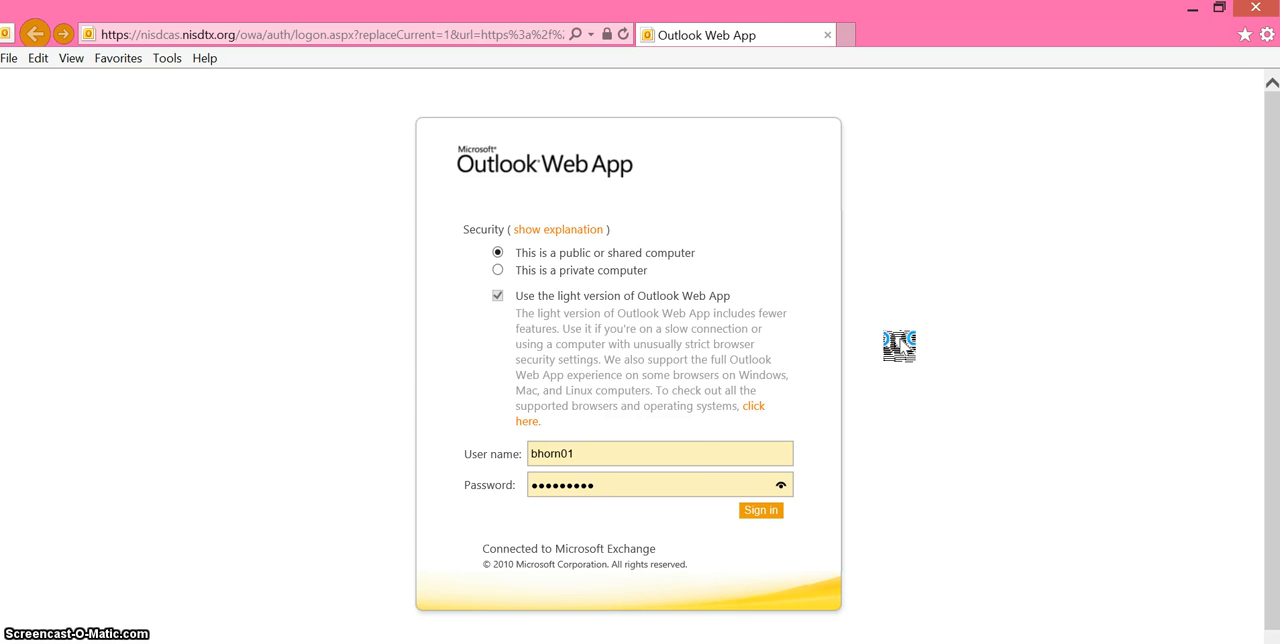
{"action": "key", "text": "Return"}
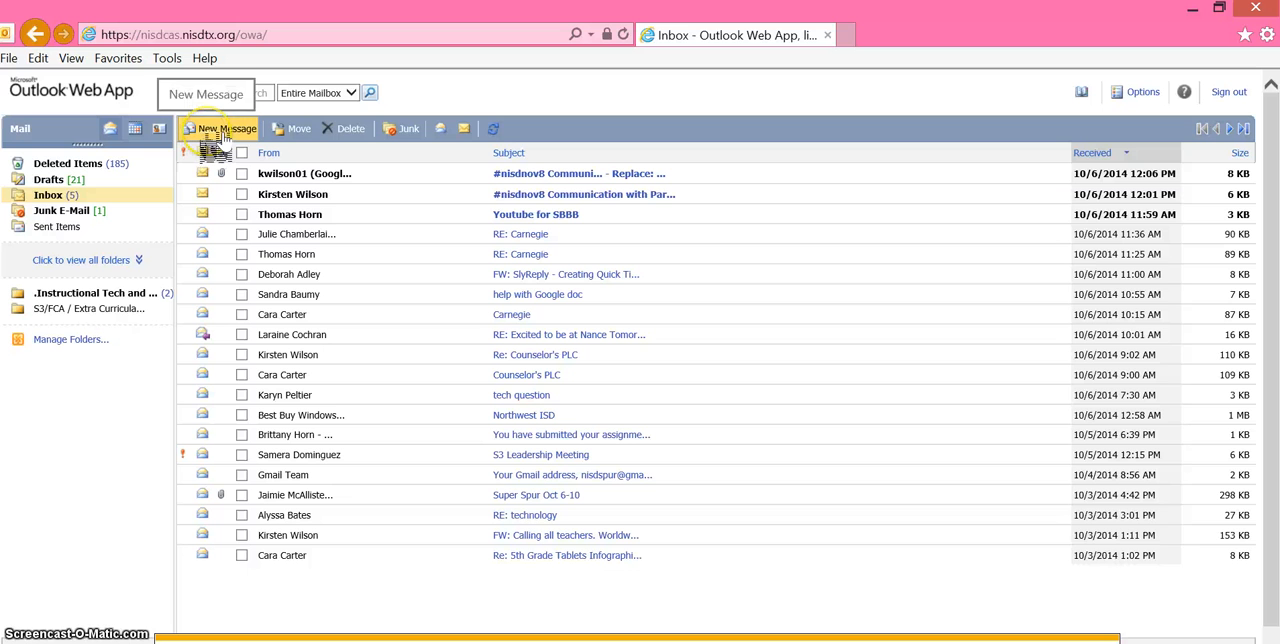
- Open the Deleted Items folder and select all the listed messages
{"action": "left_click", "coordinate": [70, 165]}
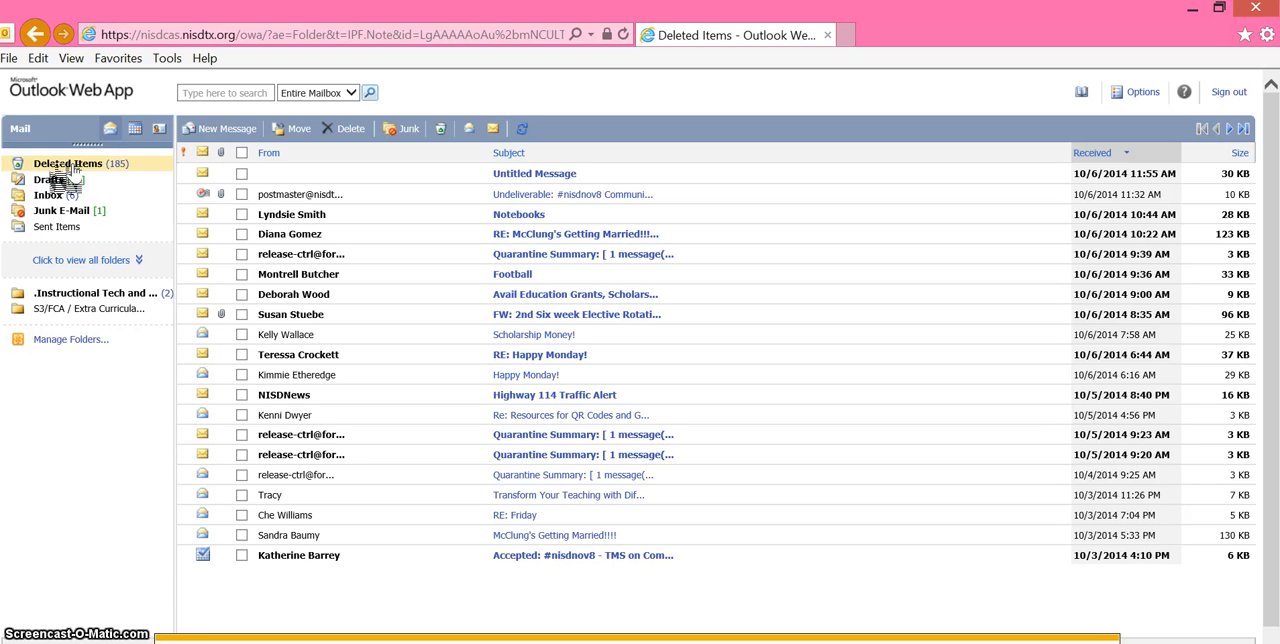
{"action": "left_click", "coordinate": [60, 163]}
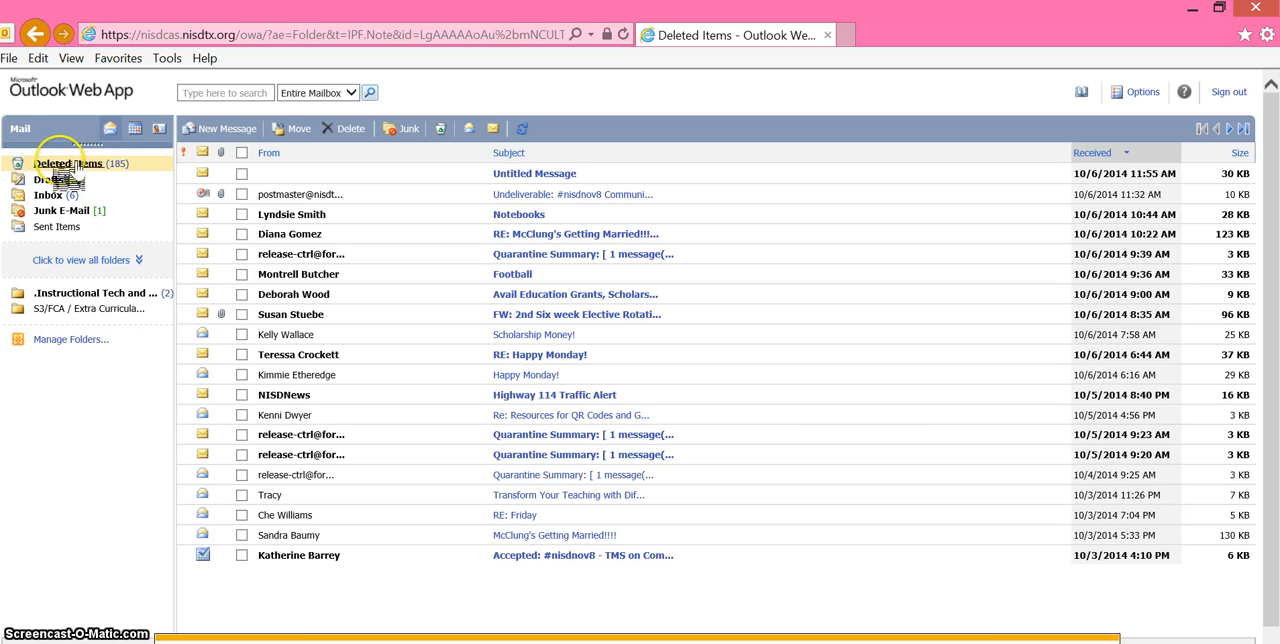
{"action": "left_click", "coordinate": [245, 157]}
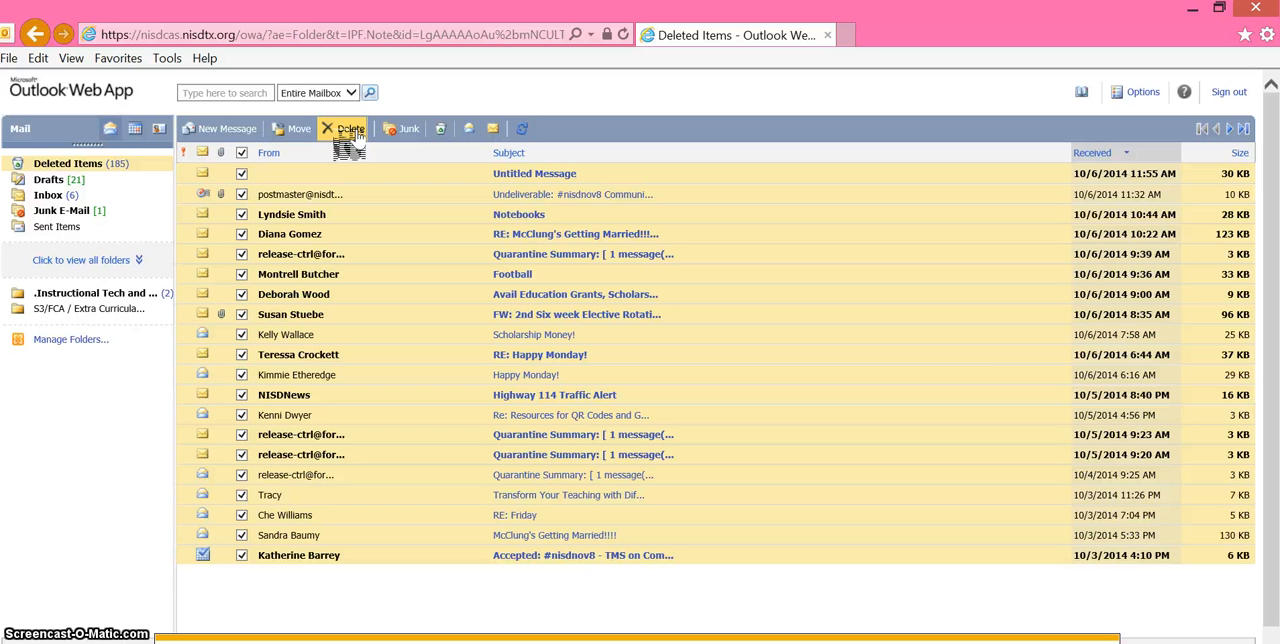
- Return to the Inbox and look through the complete list of mail folders
{"action": "left_click", "coordinate": [50, 195]}
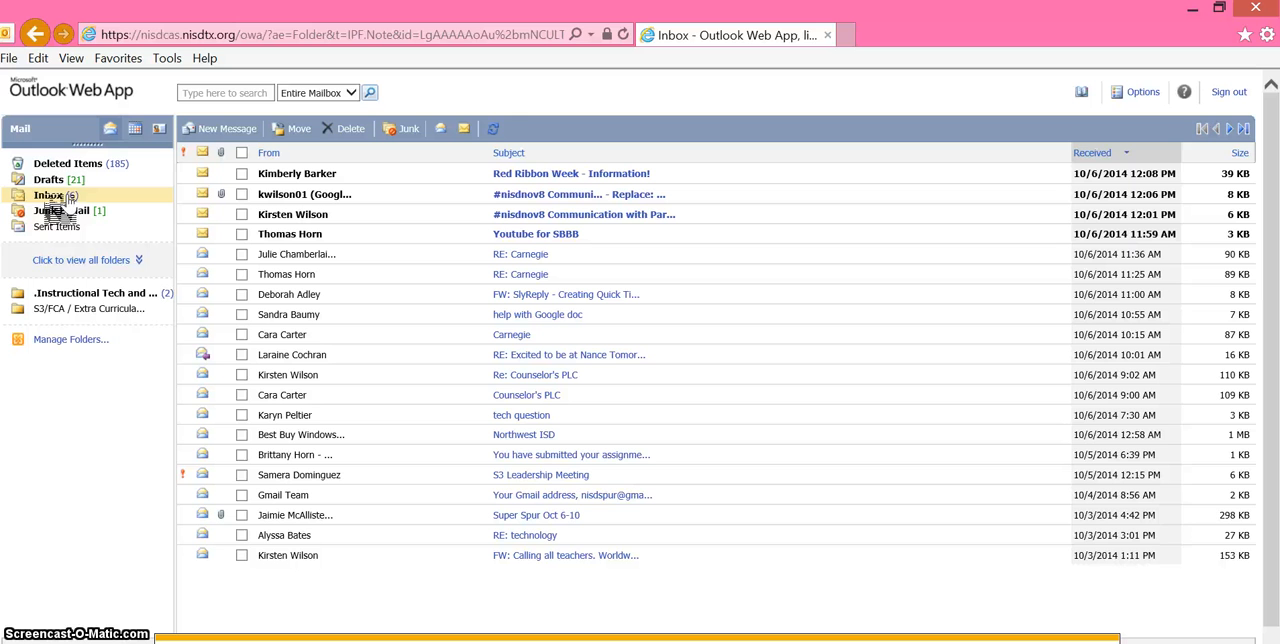
{"action": "left_click", "coordinate": [84, 260]}
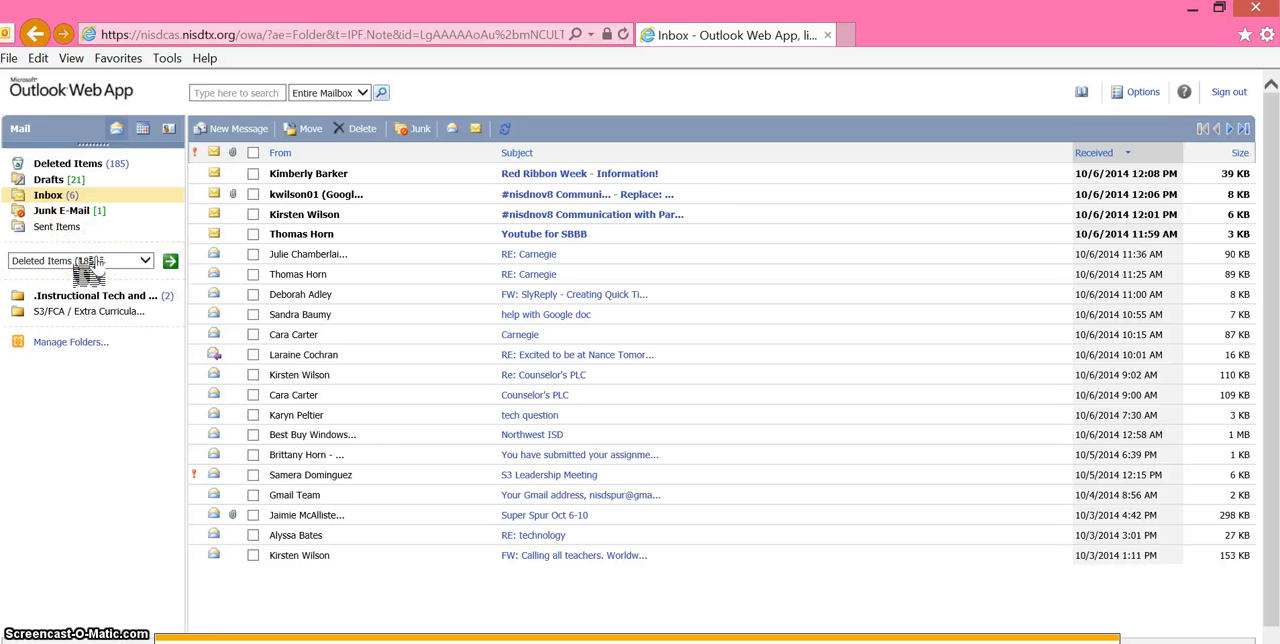
{"action": "left_click", "coordinate": [146, 260]}
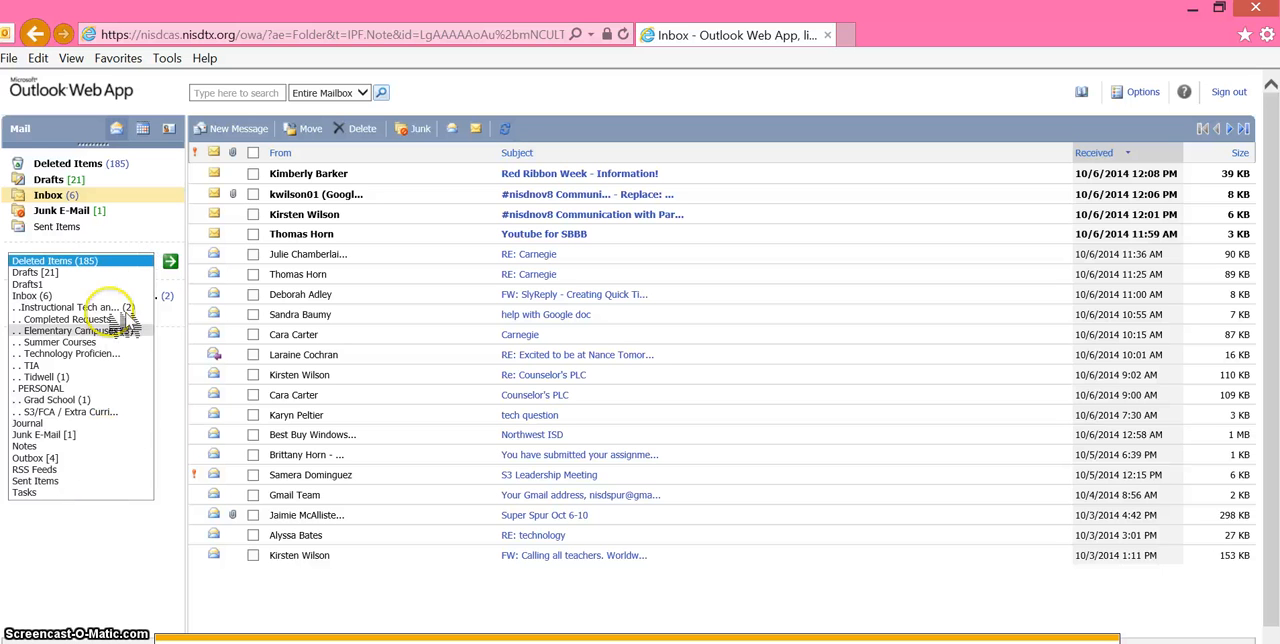
{"action": "left_click", "coordinate": [124, 588]}
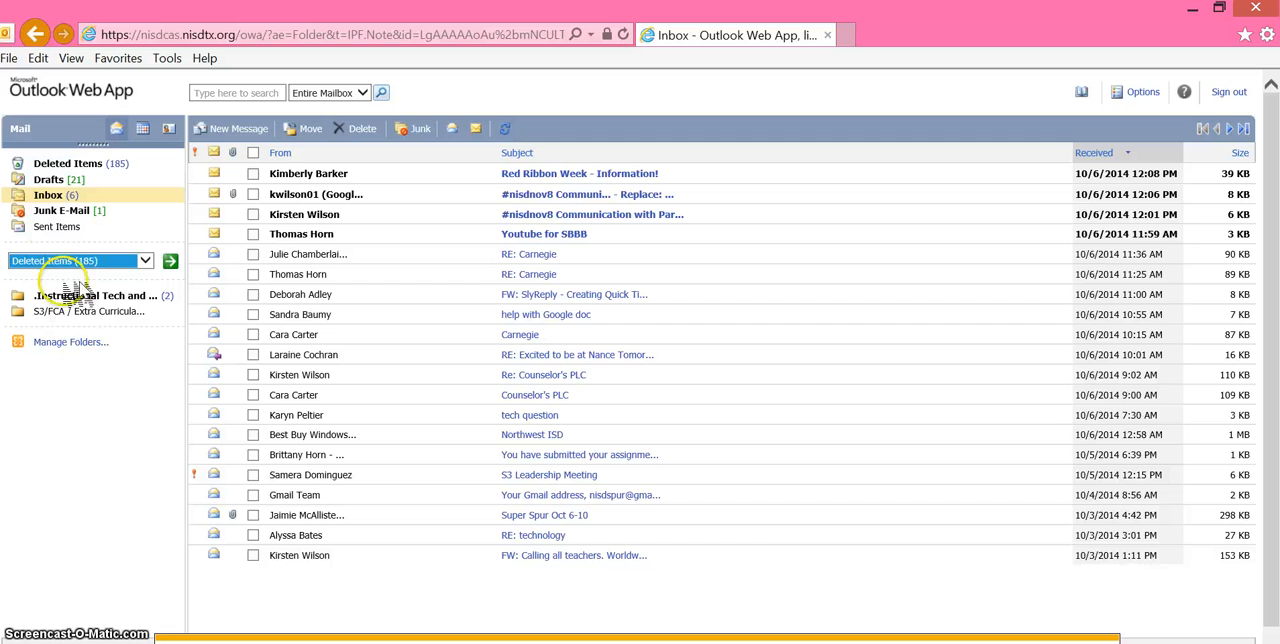
{"action": "left_click", "coordinate": [58, 228]}
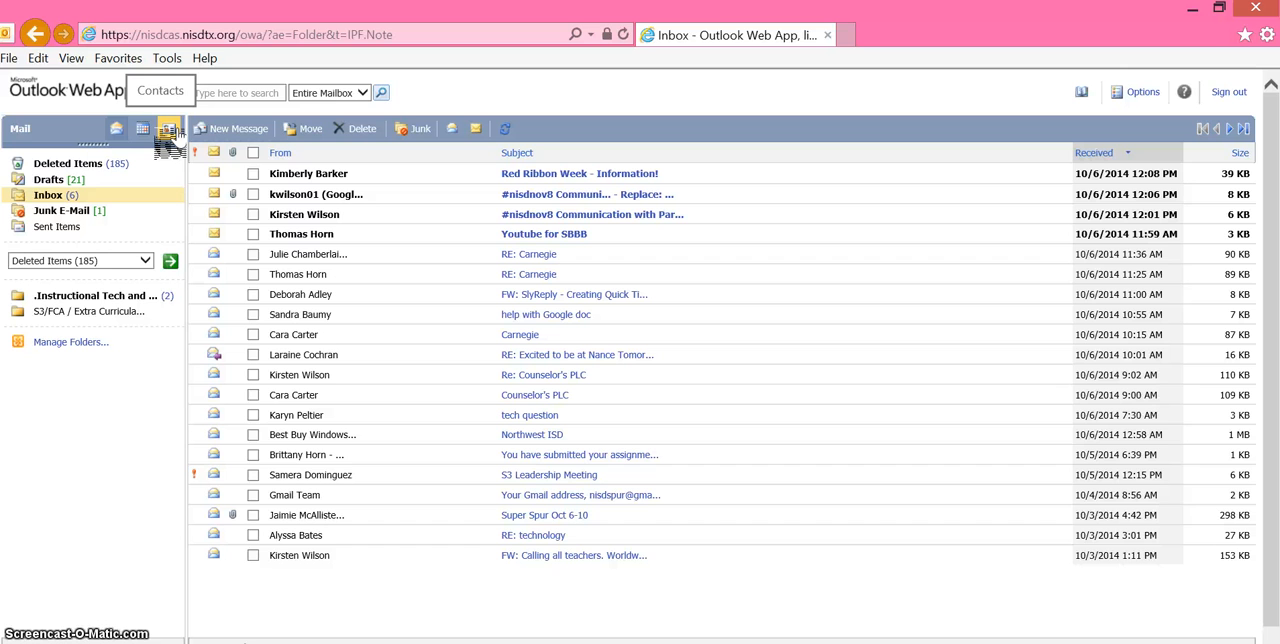
- Create and save a calendar appointment with the subject "Tutorial" on October 16, 2014
{"action": "left_click", "coordinate": [143, 130]}
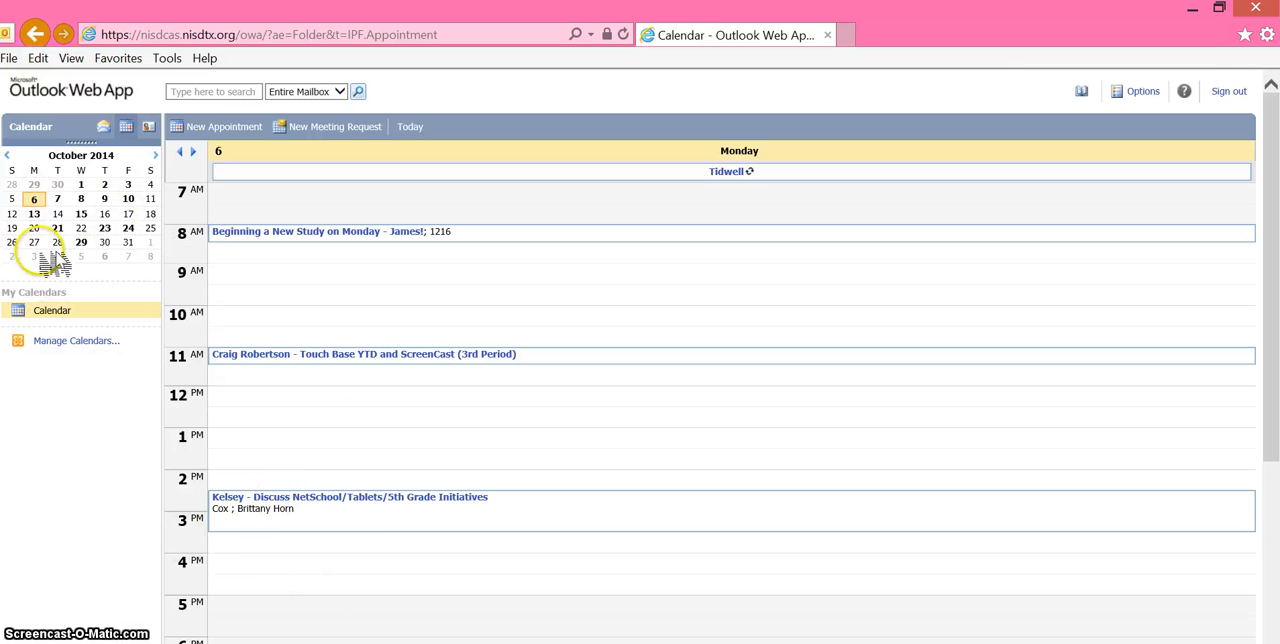
{"action": "left_click", "coordinate": [104, 214]}
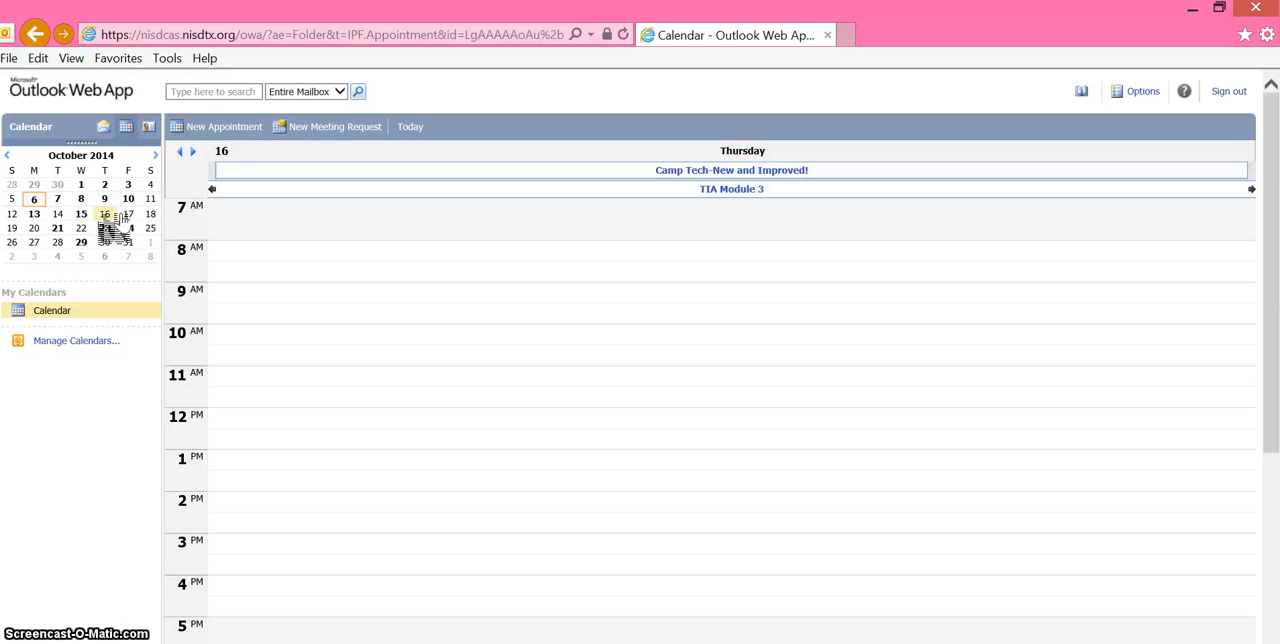
{"action": "left_click", "coordinate": [195, 129]}
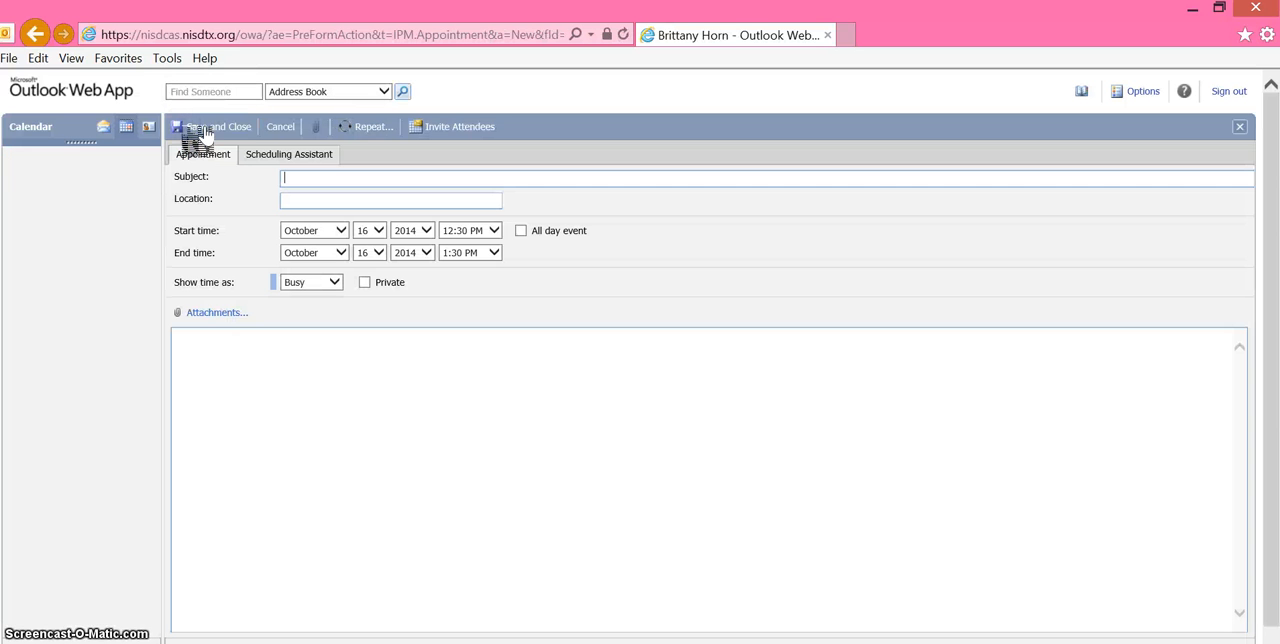
{"action": "type", "text": "Tot"}
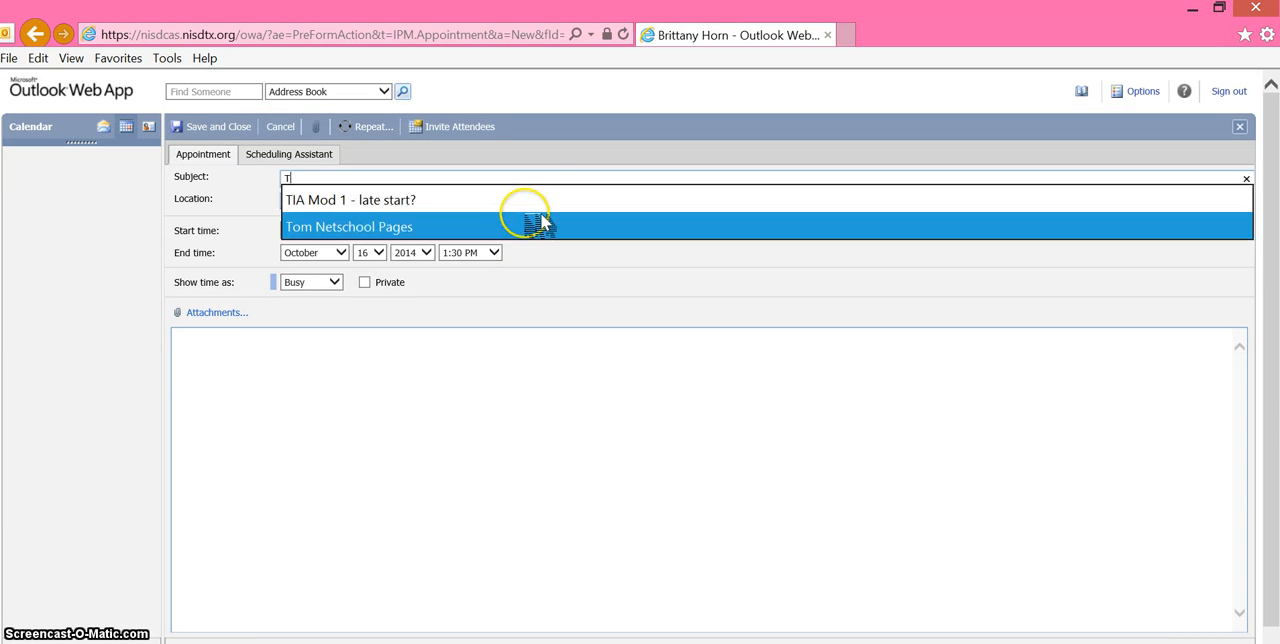
{"action": "key", "text": "BackSpace"}
{"action": "key", "text": "BackSpace"}
{"action": "type", "text": "urot"}
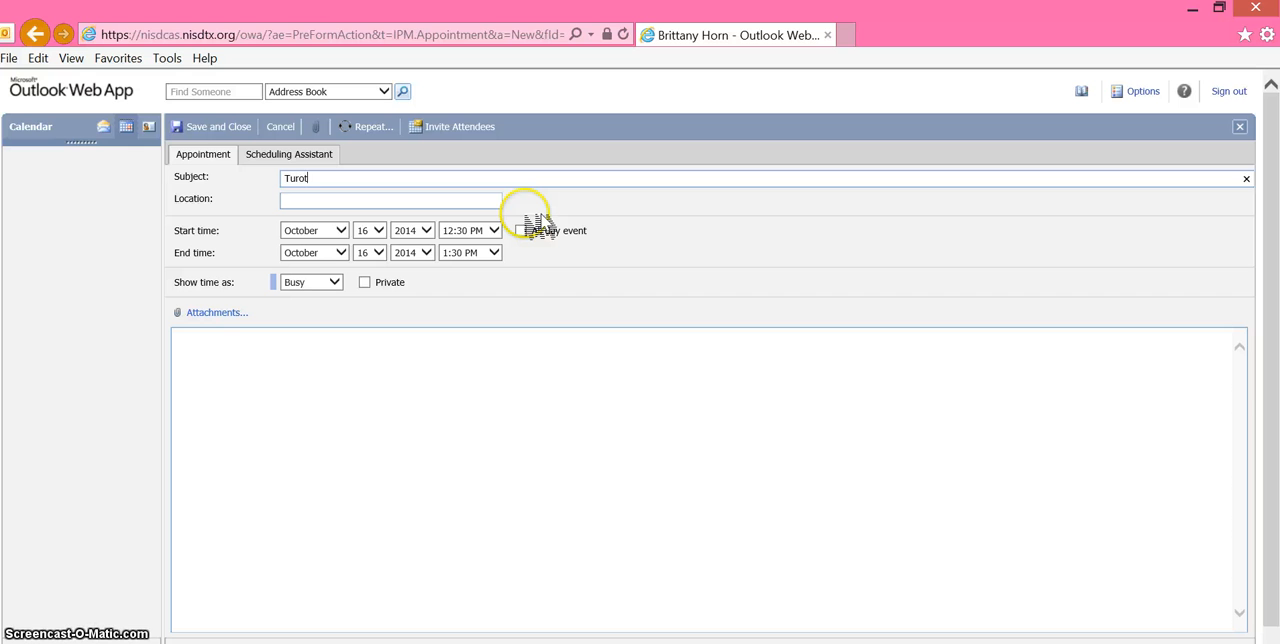
{"action": "key", "text": "BackSpace"}
{"action": "key", "text": "BackSpace"}
{"action": "key", "text": "BackSpace"}
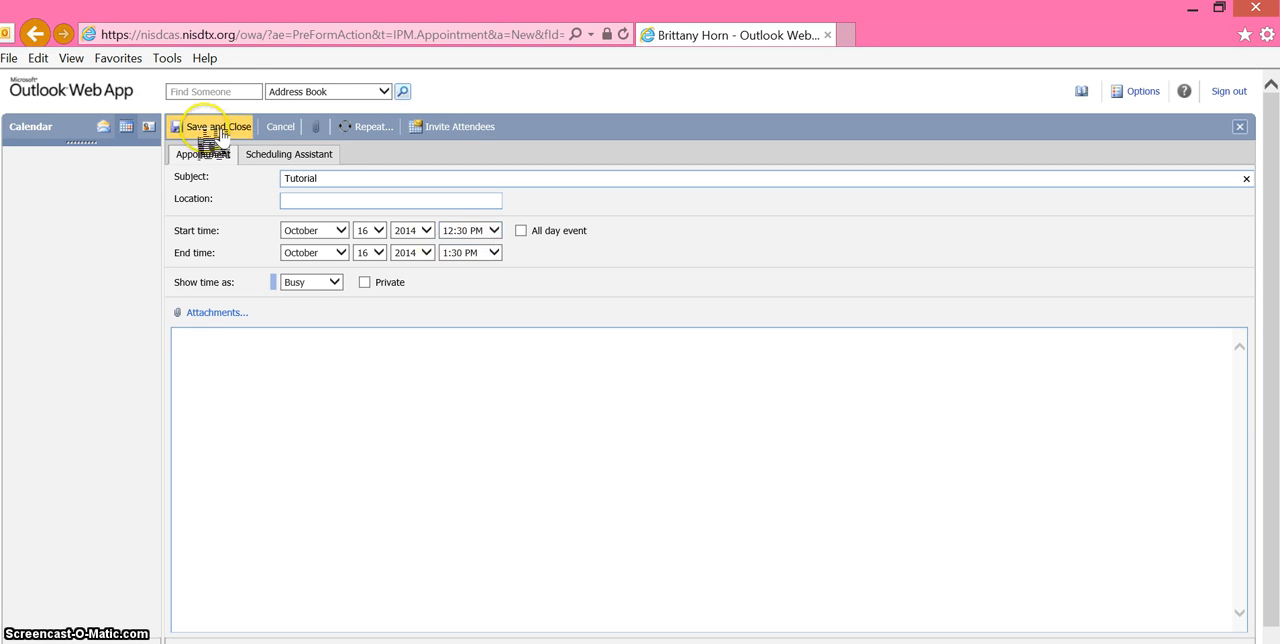
{"action": "left_click", "coordinate": [212, 127]}
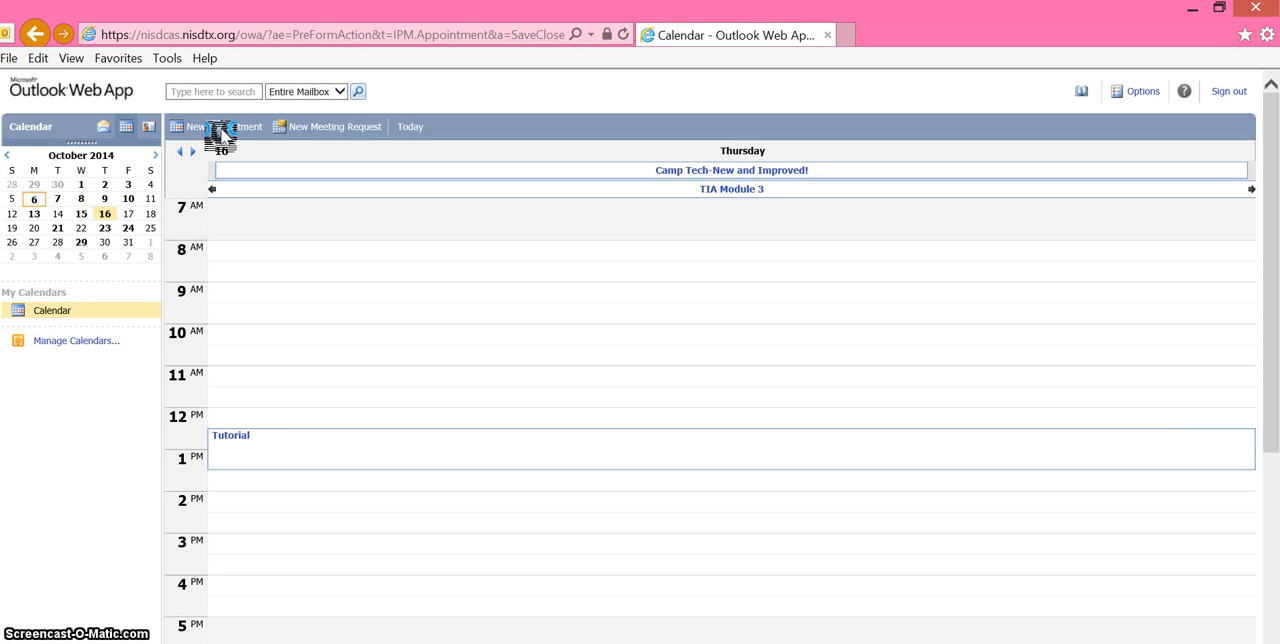
- Return to the mailbox and open a blank new message to view its fields and signature
{"action": "left_click", "coordinate": [106, 128]}
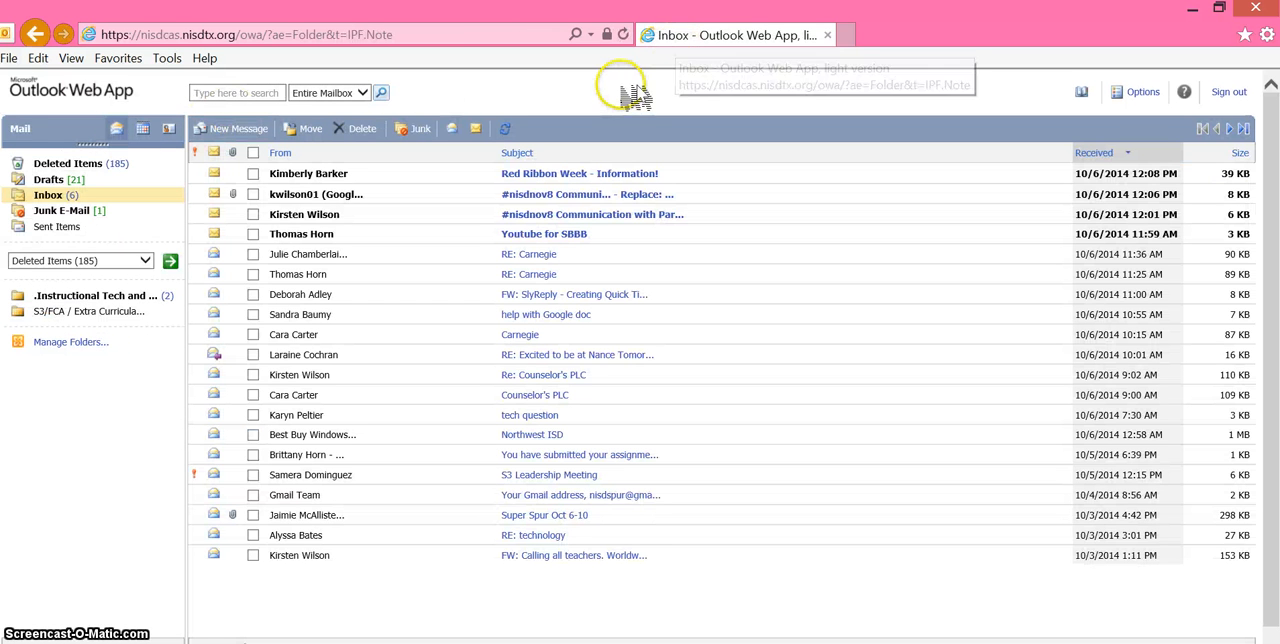
{"action": "left_click", "coordinate": [238, 129]}
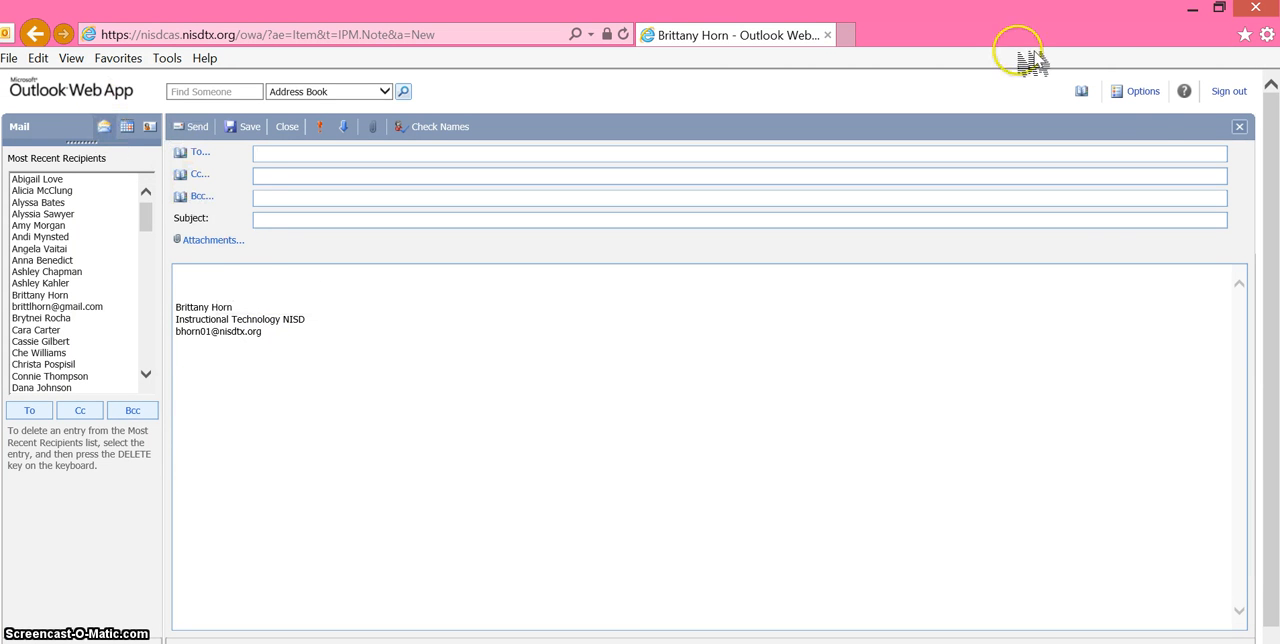
- In the messaging options, replace the current e-mail signature with the sender's full name and e-mail address on two lines, and save it
{"action": "left_click", "coordinate": [1141, 91]}
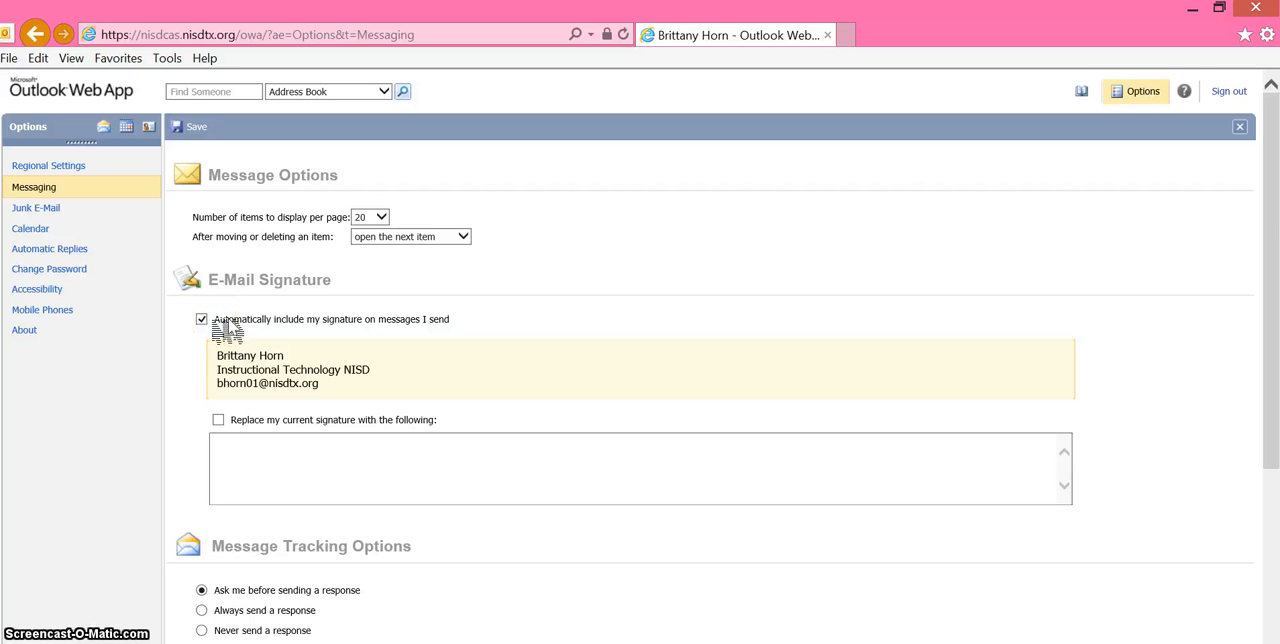
{"action": "left_click", "coordinate": [299, 460]}
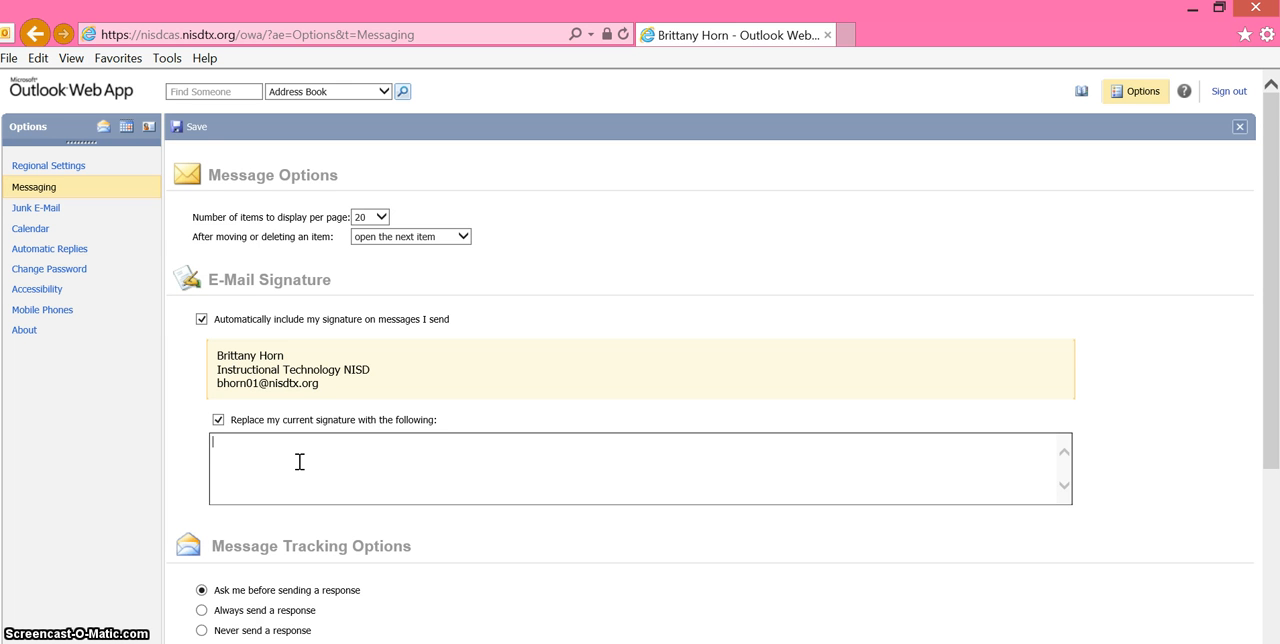
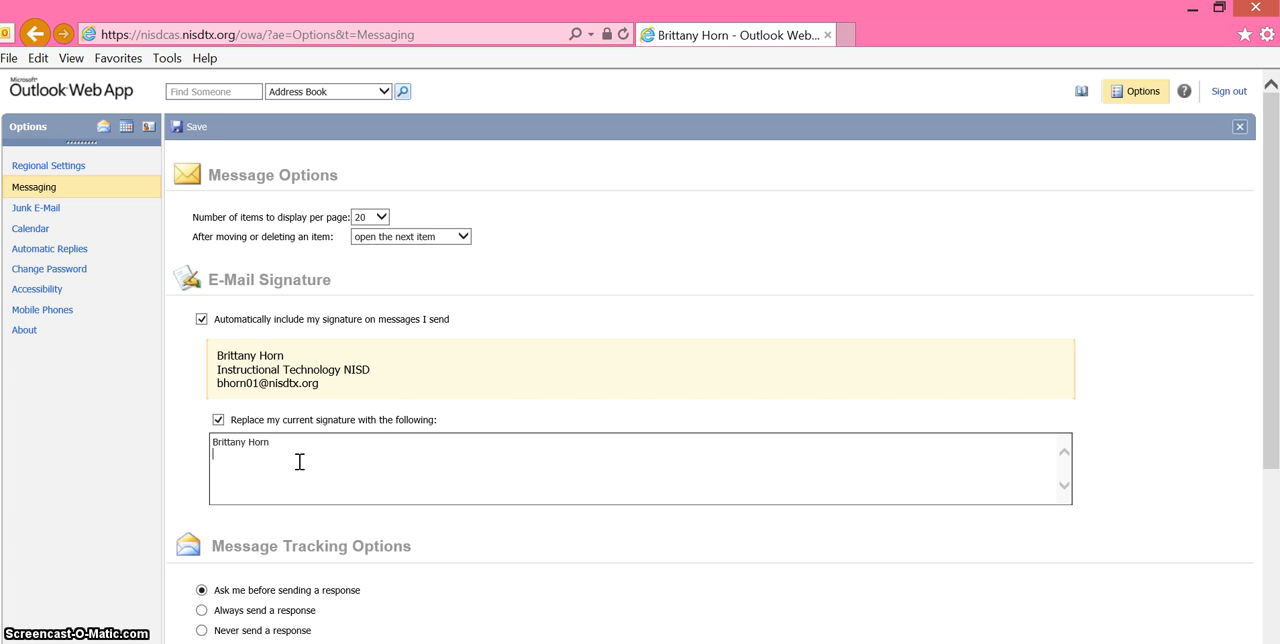
{"action": "key", "text": "Return"}
{"action": "key", "text": "Return"}
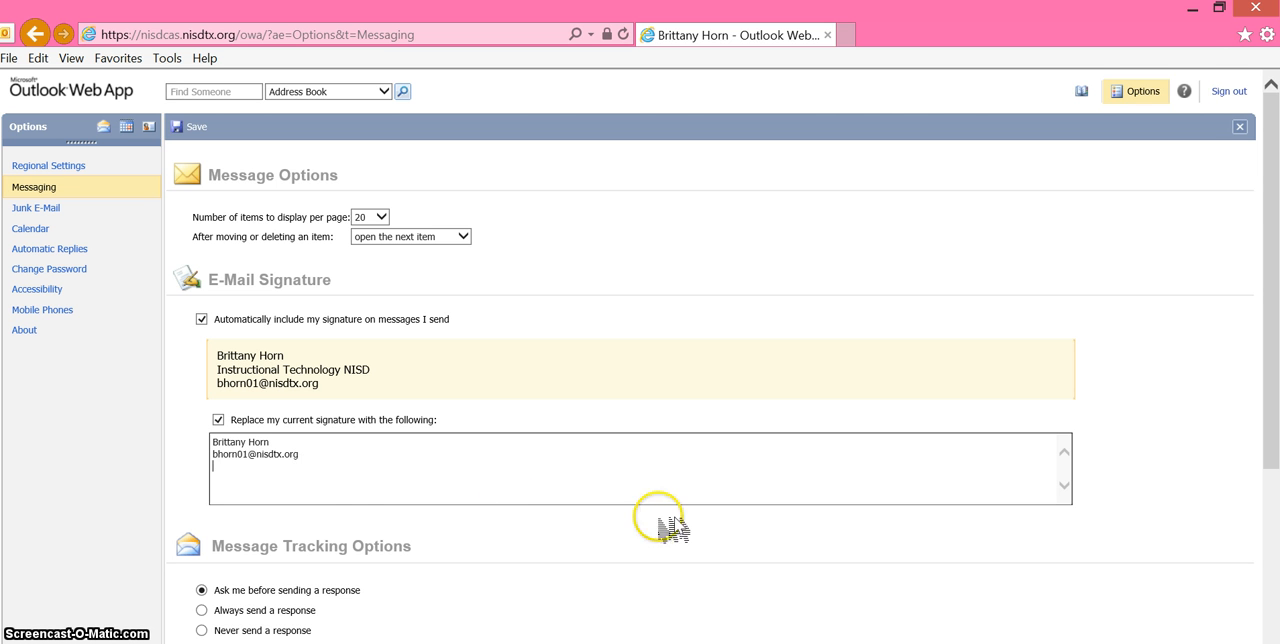
{"action": "left_click", "coordinate": [343, 474]}
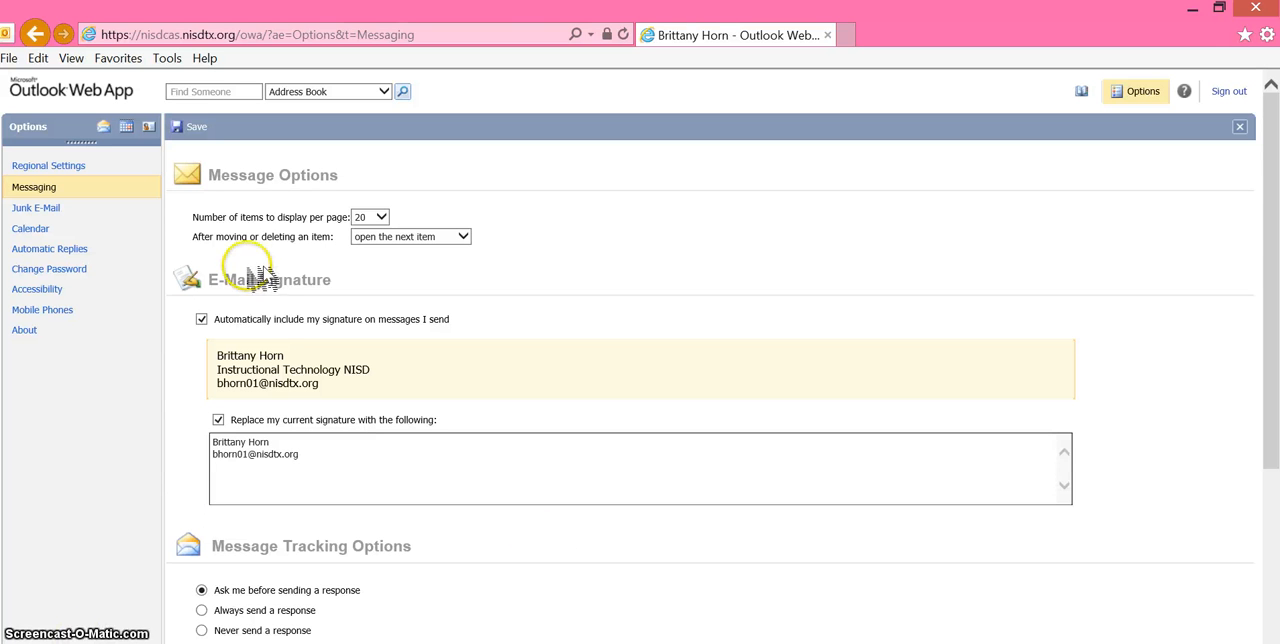
{"action": "left_click", "coordinate": [196, 127]}
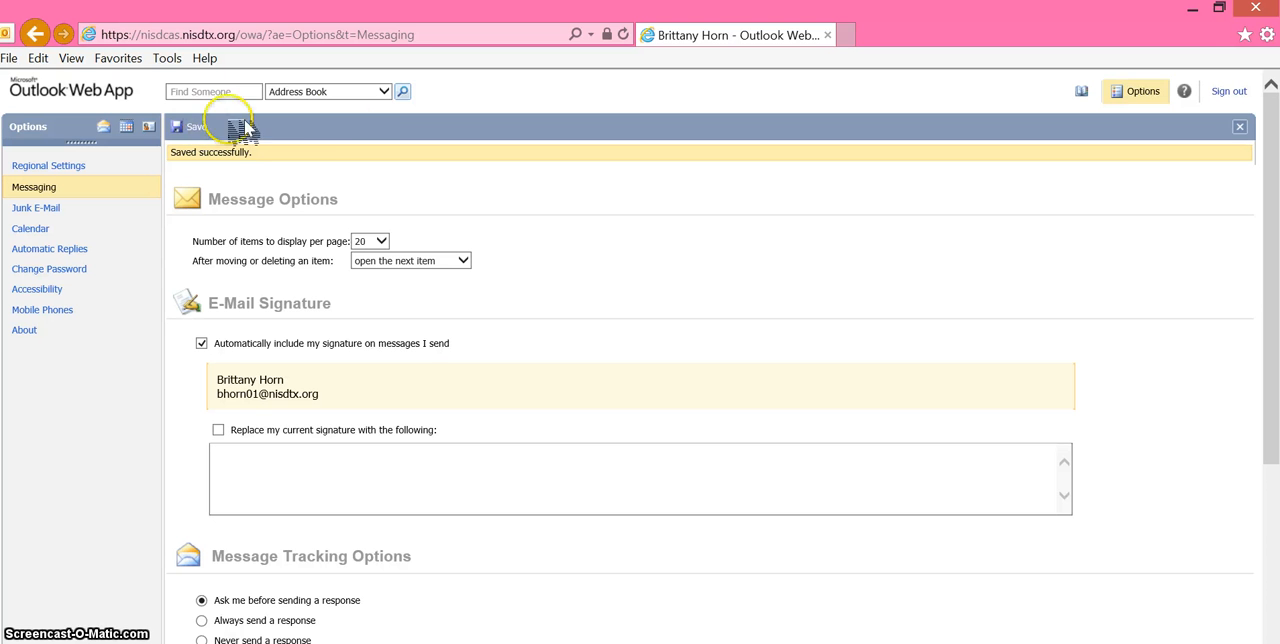
- Return to the mailbox and start a new message to check the signature in its body
{"action": "left_click", "coordinate": [110, 134]}
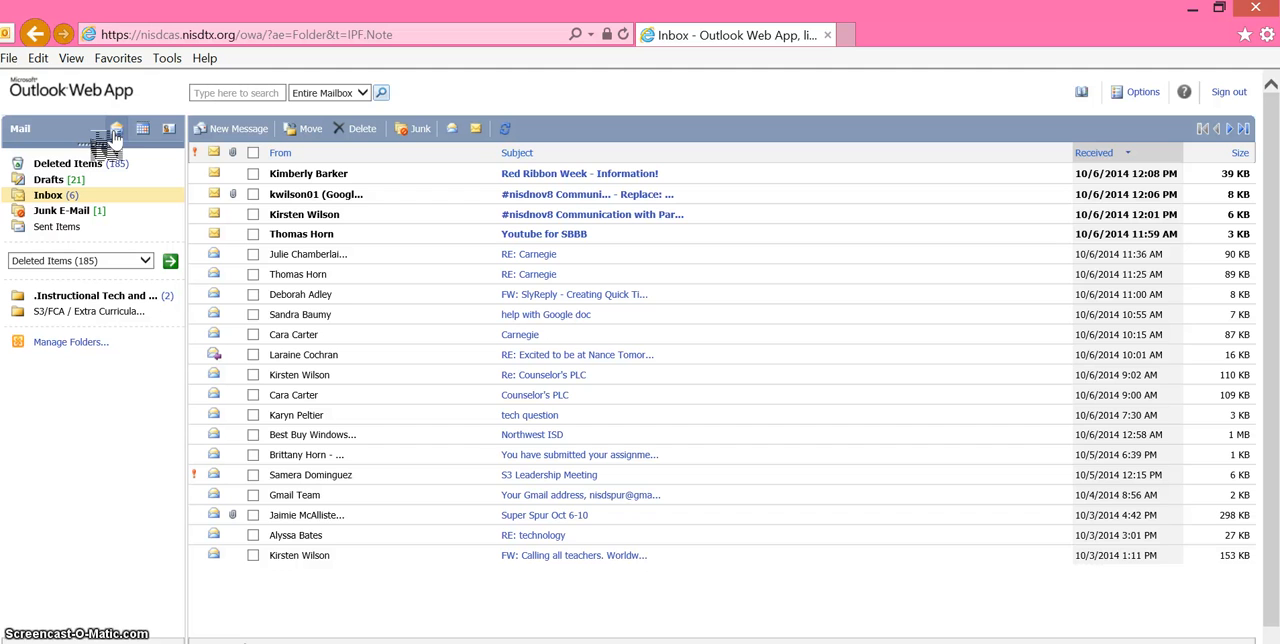
{"action": "left_click", "coordinate": [232, 133]}
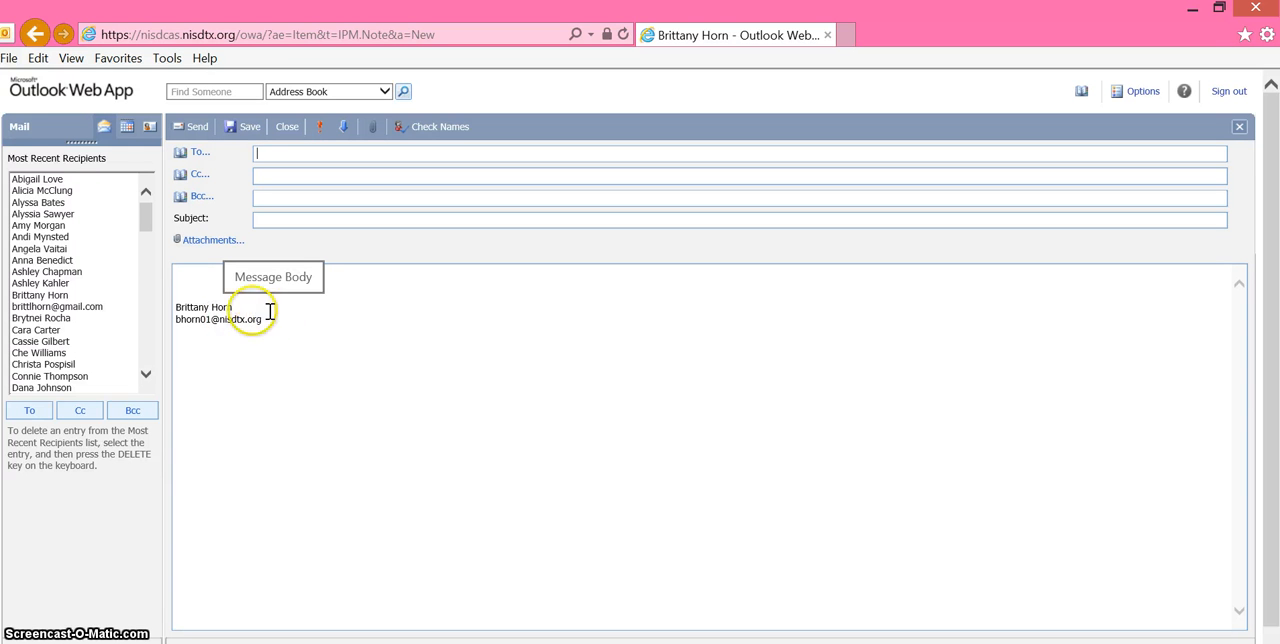
{"action": "left_click", "coordinate": [211, 277]}
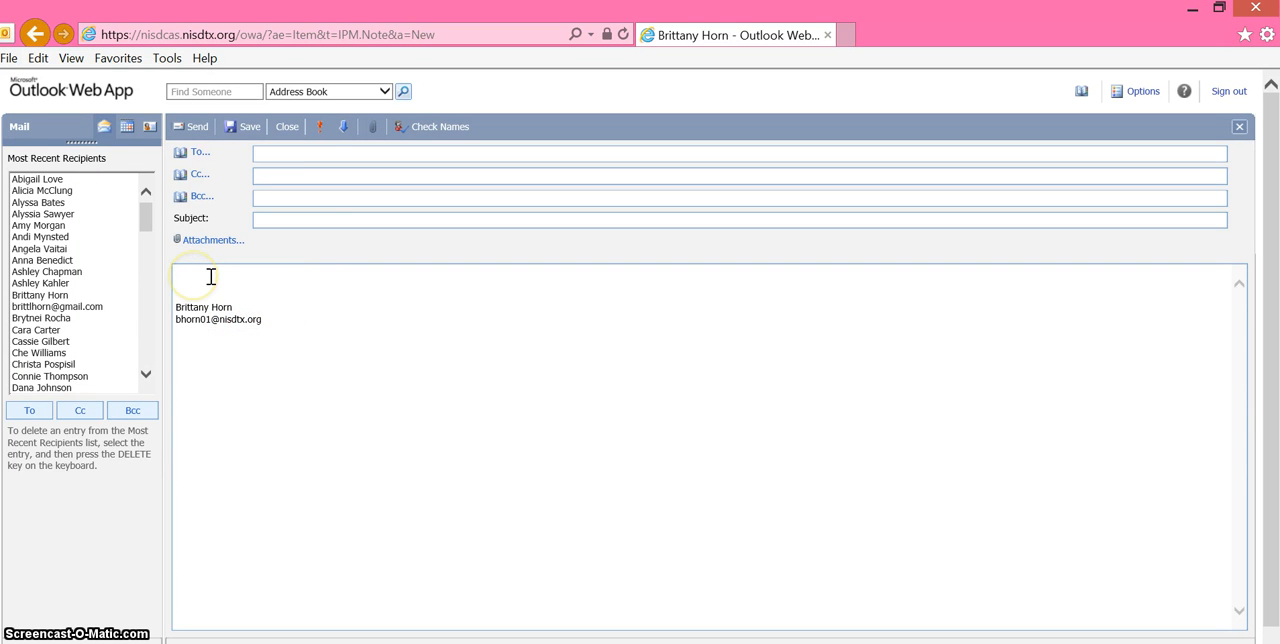
- Enter the first recipient's username in the To field and resolve it with Check Names
{"action": "right_click", "coordinate": [310, 152]}
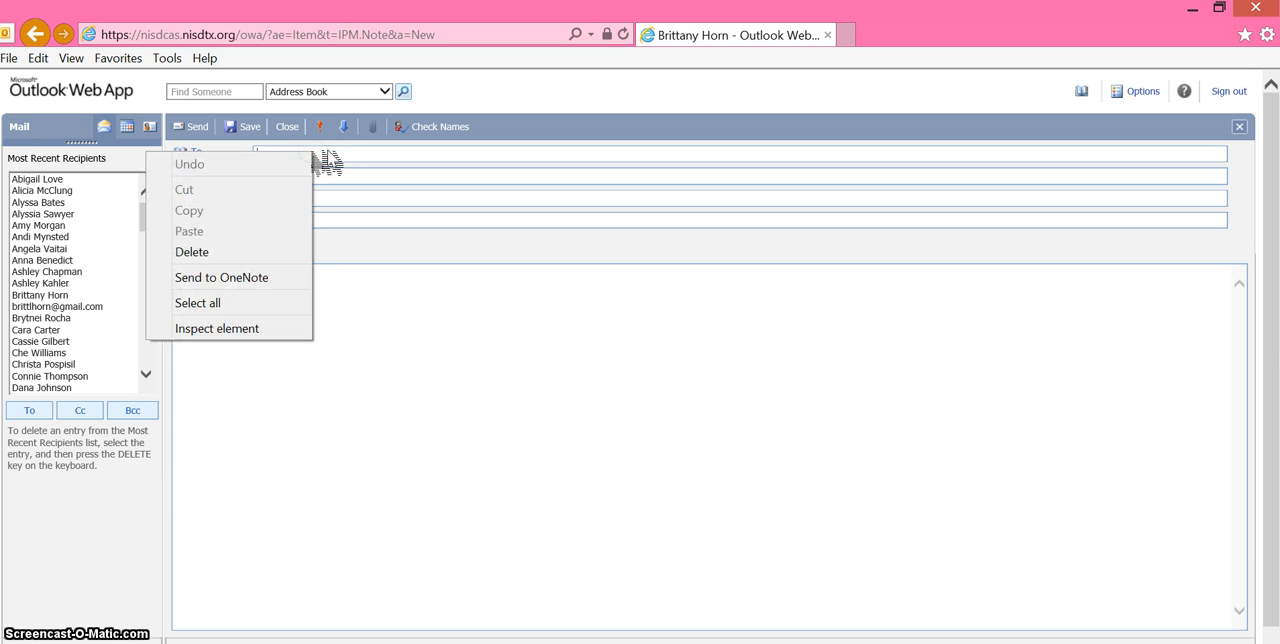
{"action": "left_click", "coordinate": [332, 152]}
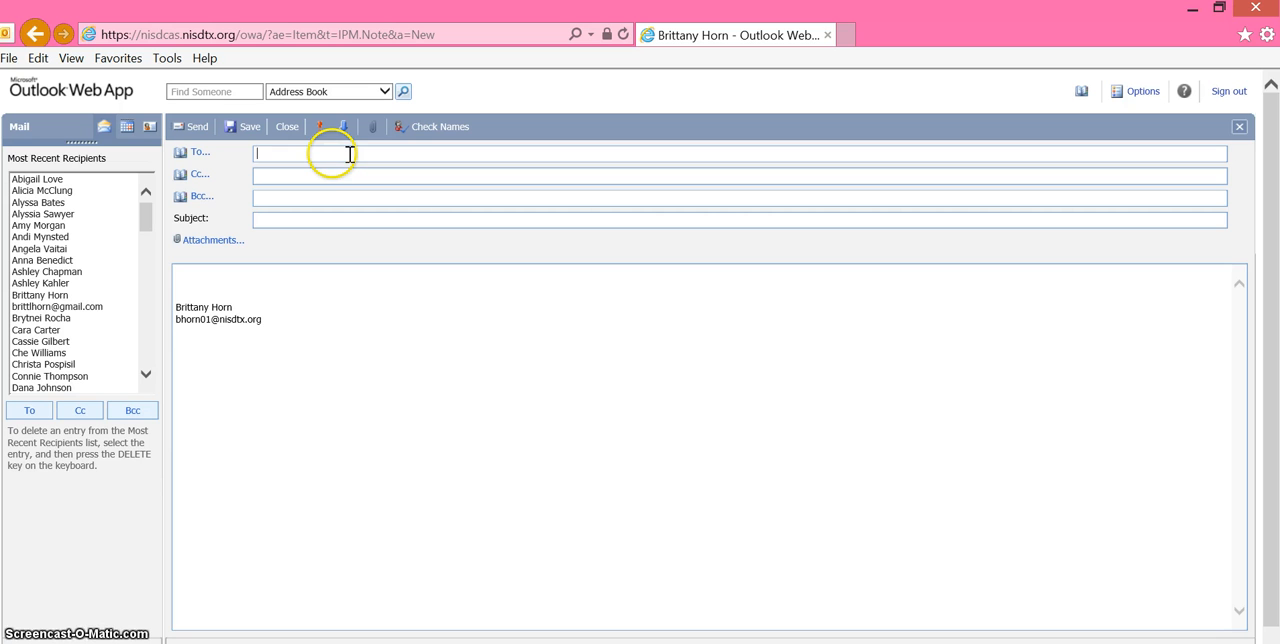
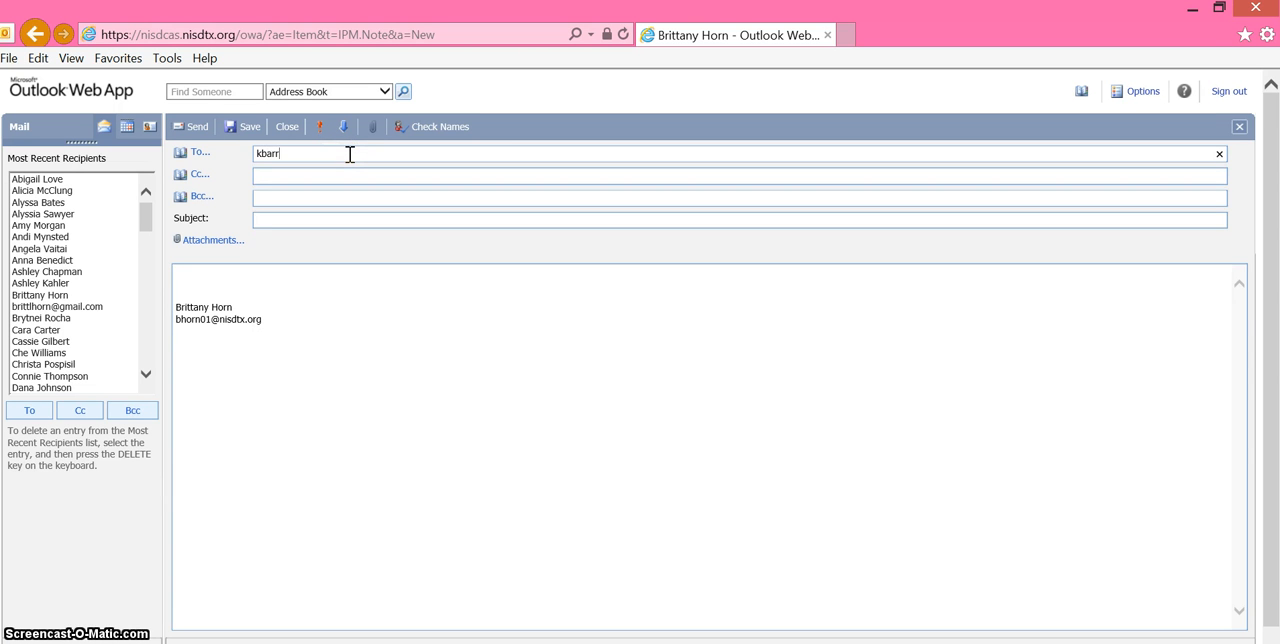
{"action": "left_click", "coordinate": [437, 137]}
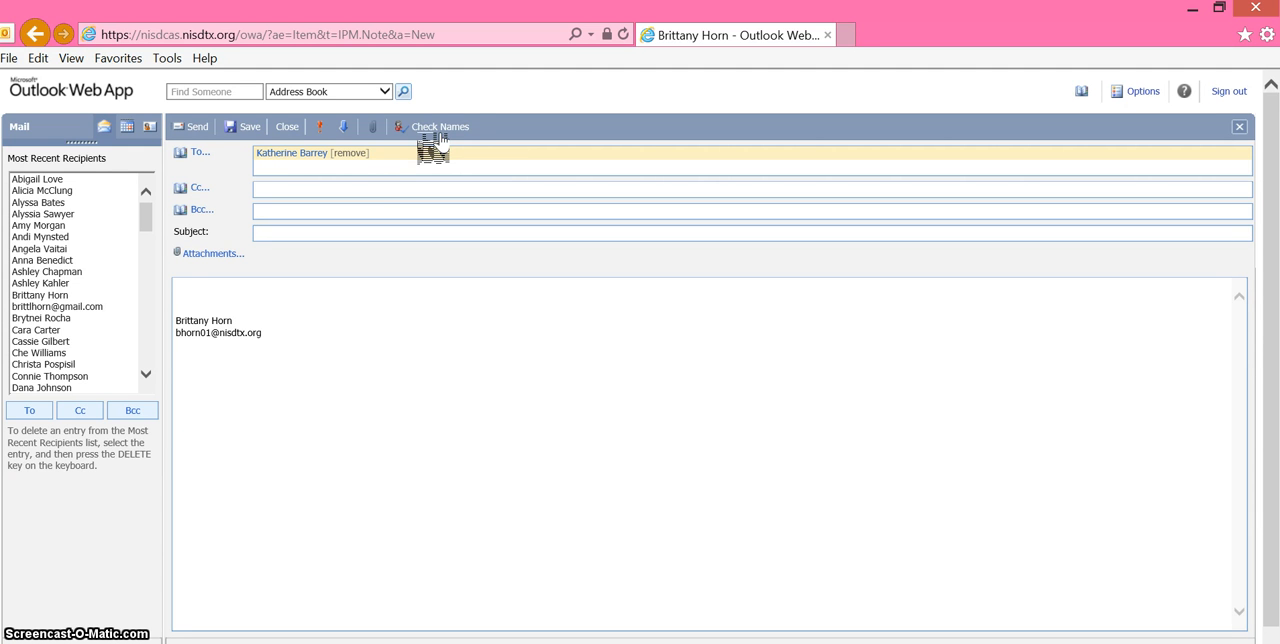
- Add a second recipient to the To field by full name and resolve it with Check Names
{"action": "left_click", "coordinate": [391, 163]}
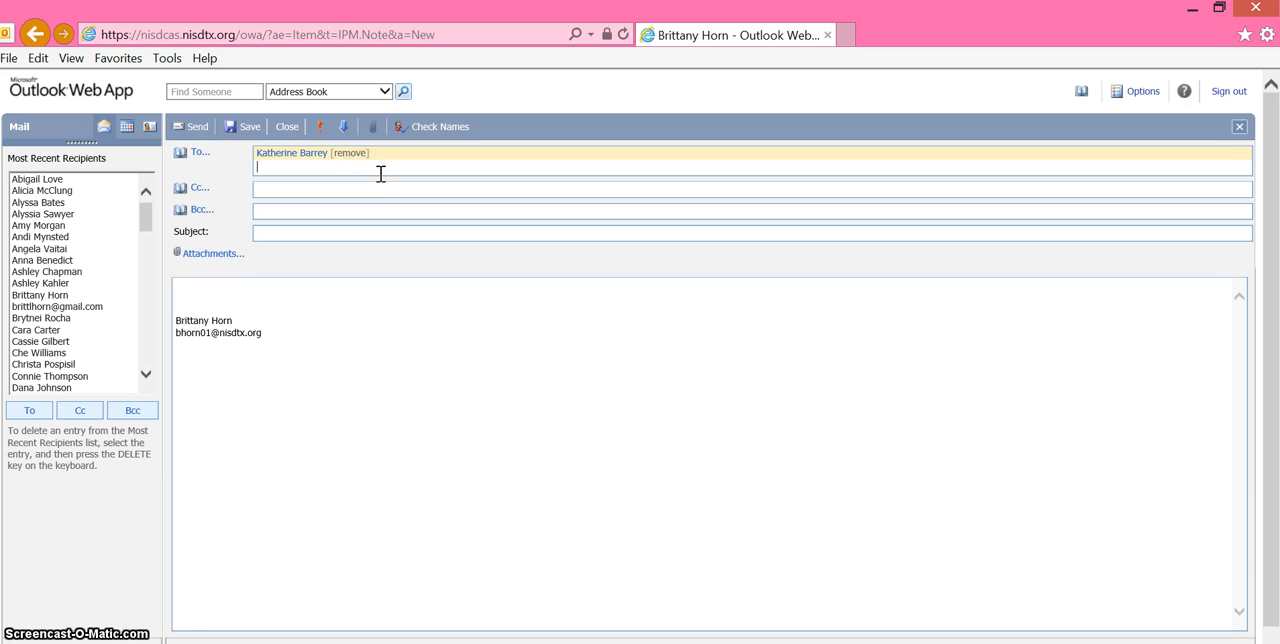
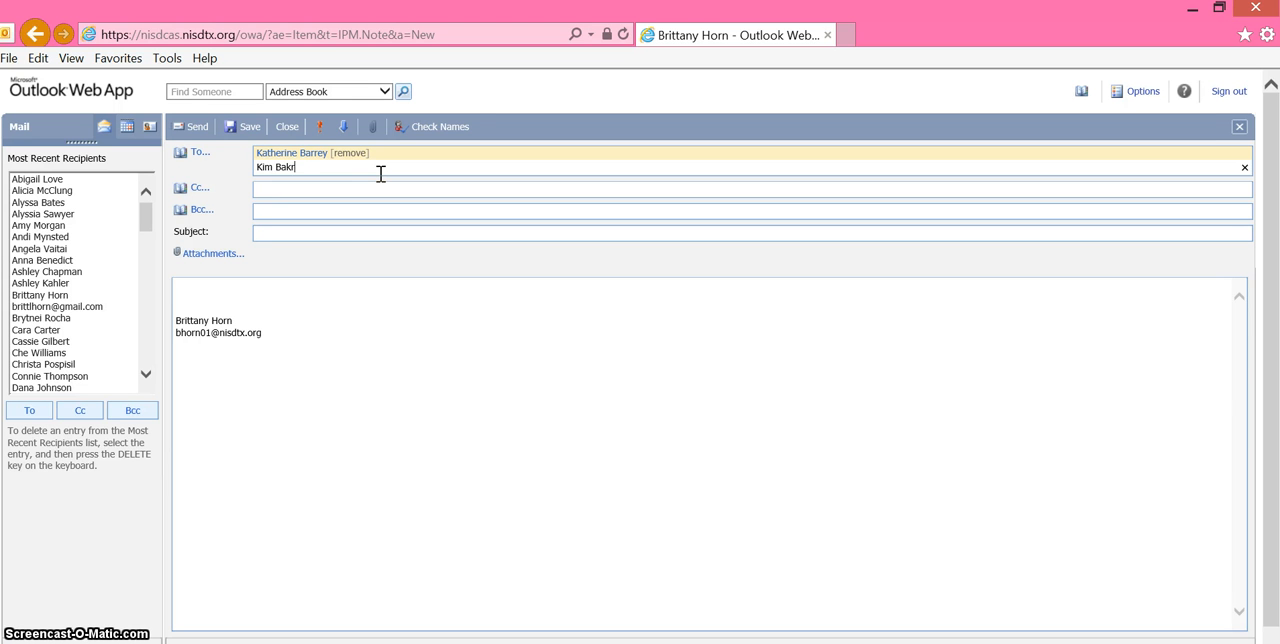
{"action": "left_click", "coordinate": [430, 127]}
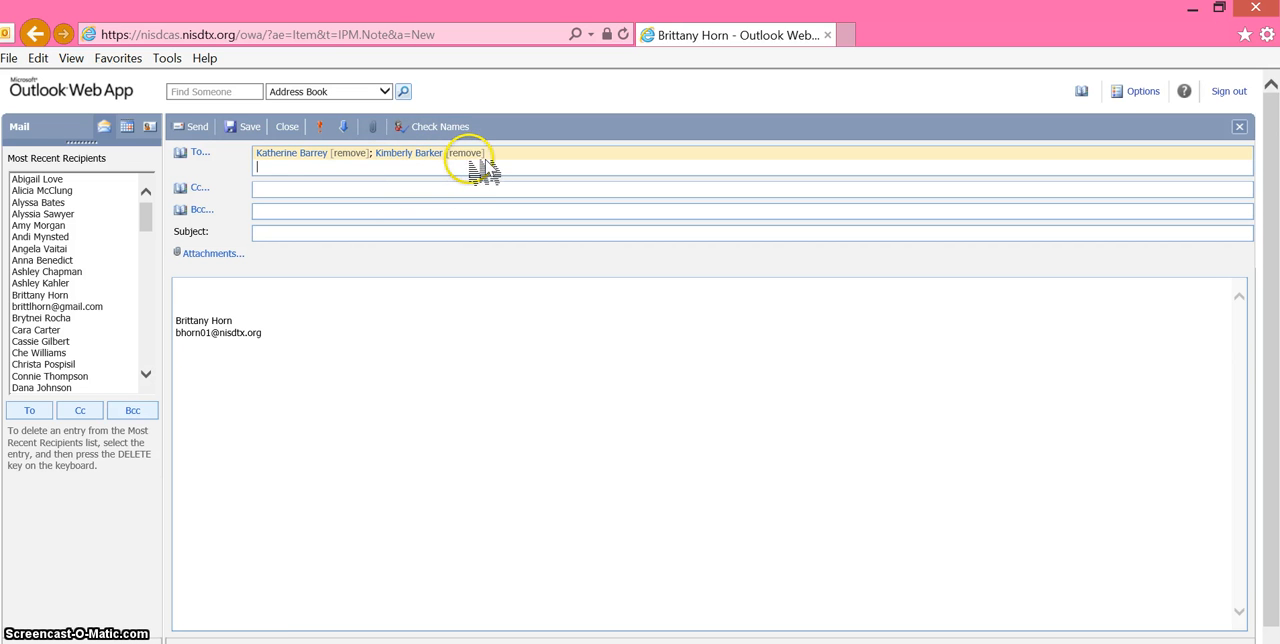
- Set the message subject to "Morning Tutorials 10-6"
{"action": "left_click", "coordinate": [362, 231]}
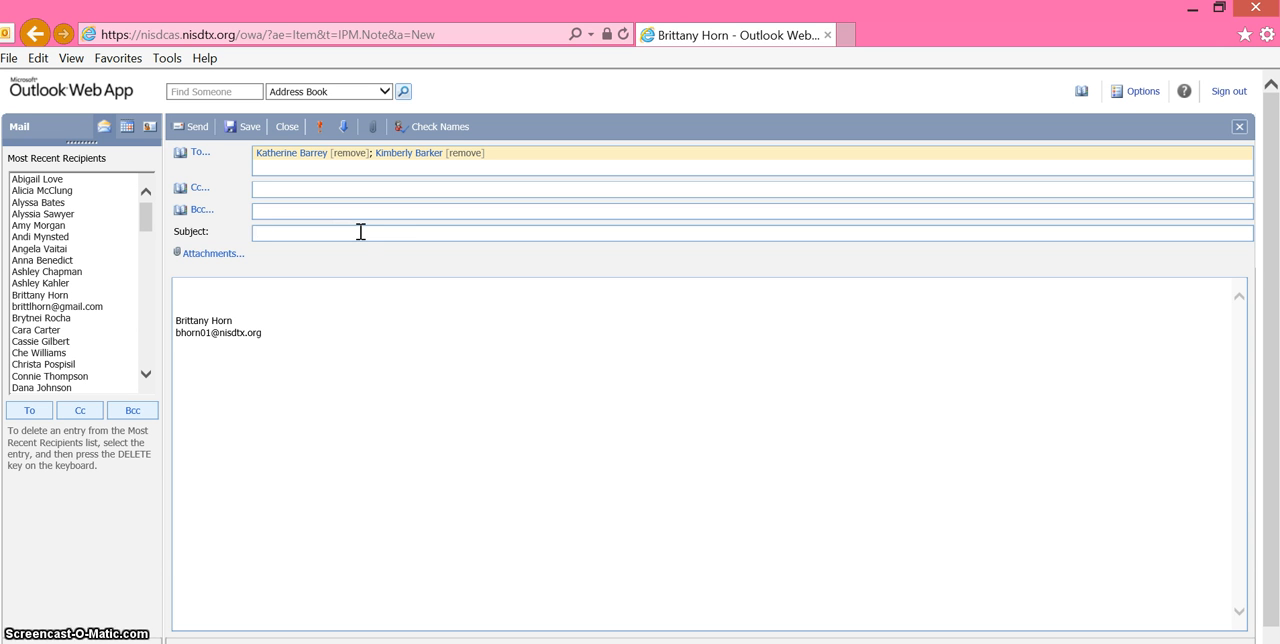
{"action": "type", "text": "Mornin"}
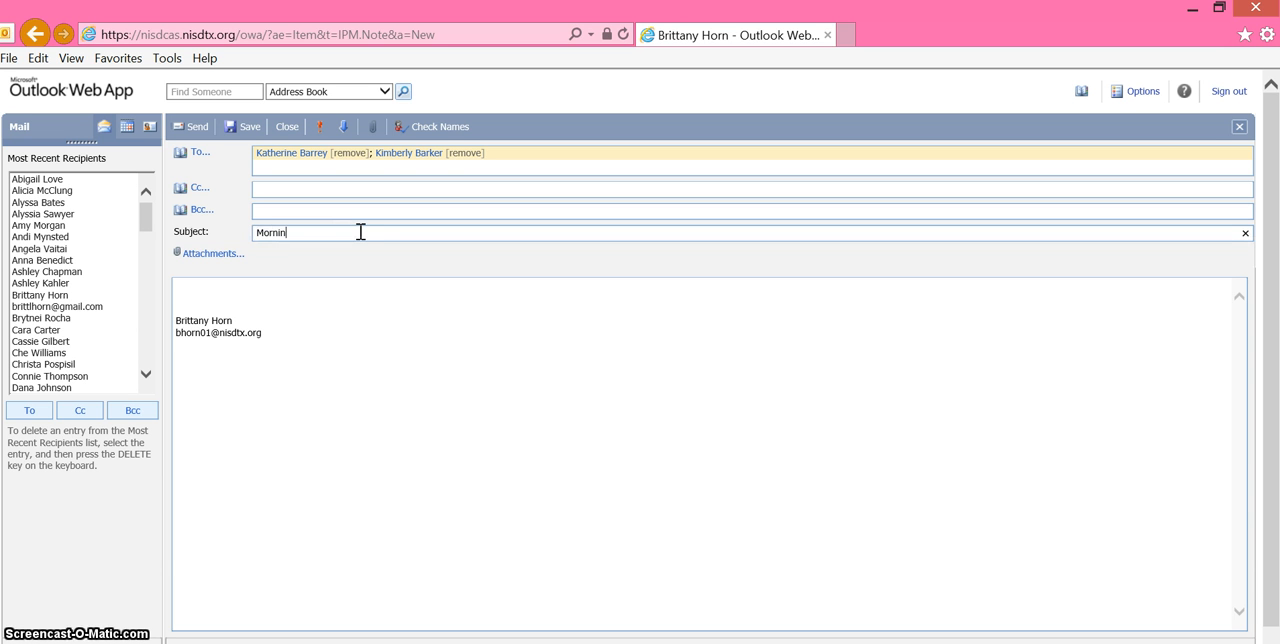
{"action": "type", "text": "g Tutorial "}
{"action": "type", "text": " 10-6"}
- Place the cursor at the start of the message body above the signature and send the message
{"action": "left_click", "coordinate": [278, 294]}
{"action": "key", "text": "Up"}
{"action": "key", "text": "Up"}
{"action": "key", "text": "Up"}
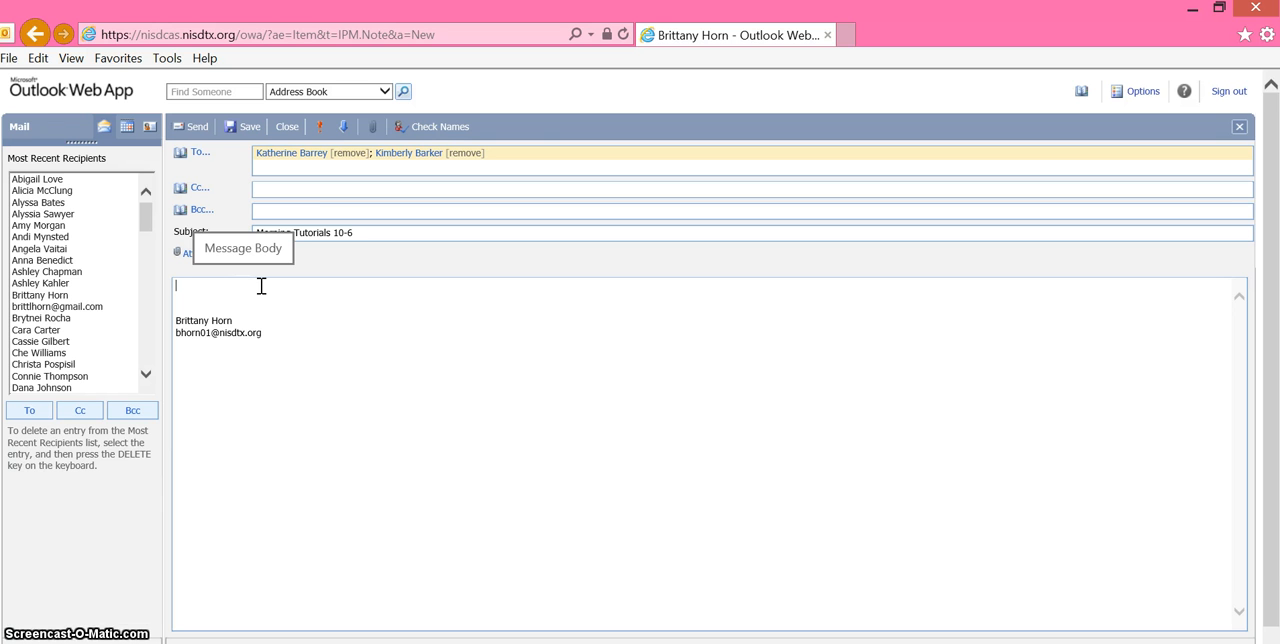
{"action": "left_click", "coordinate": [194, 127]}
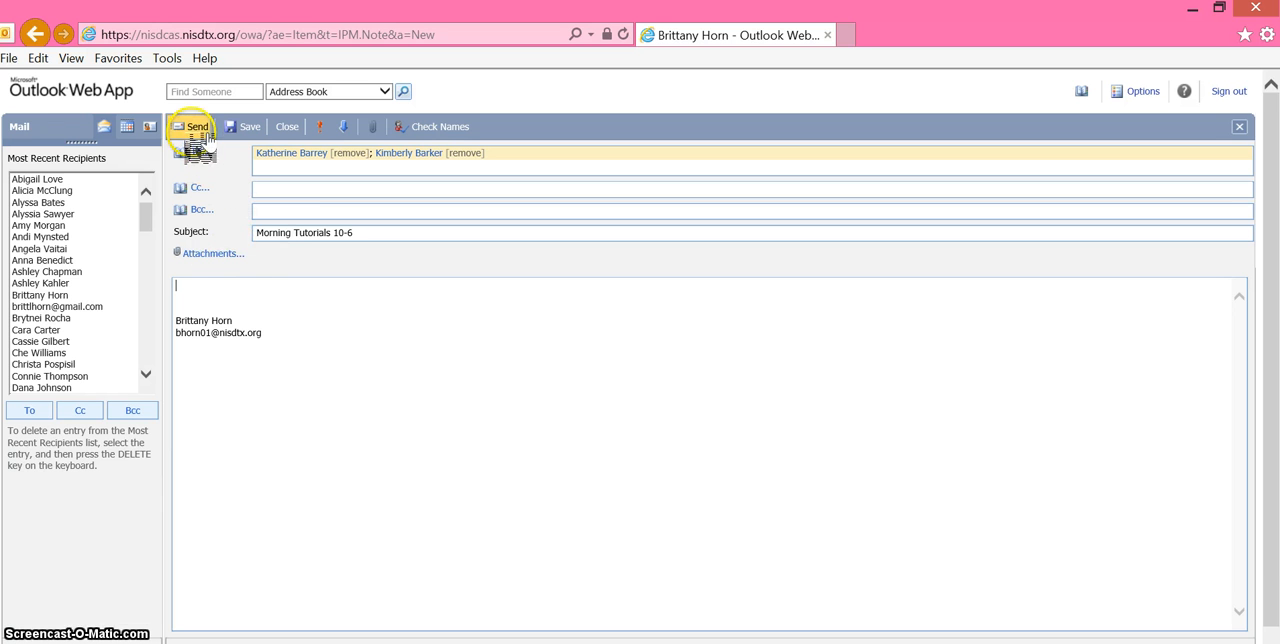